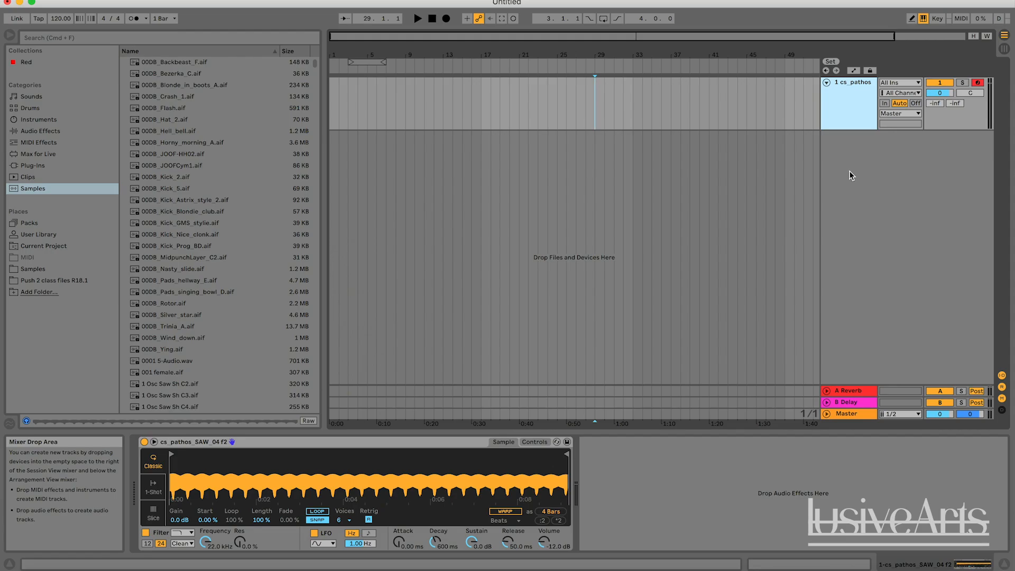
left_click(736, 292)
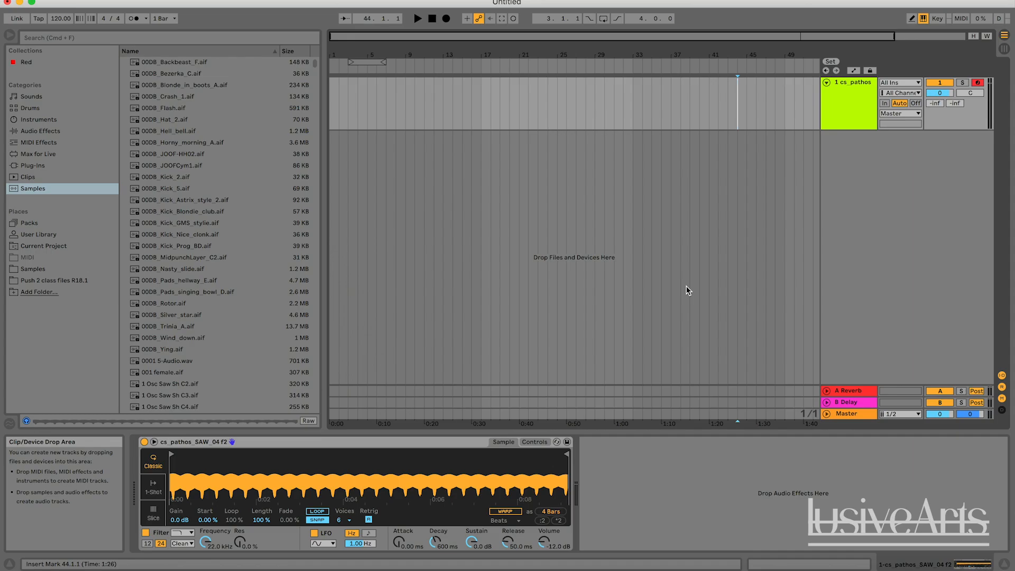
left_click(853, 123)
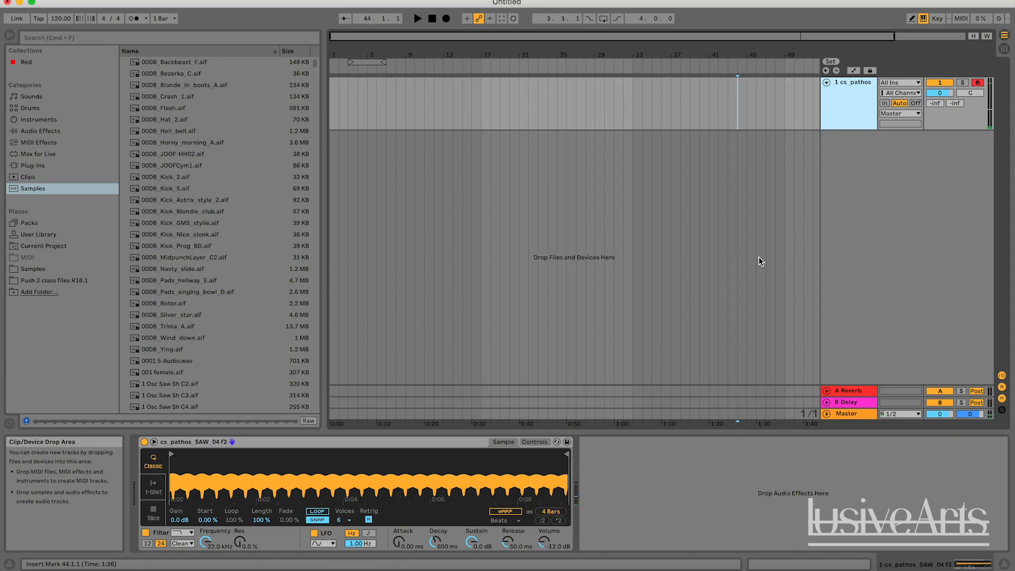
left_click(545, 145)
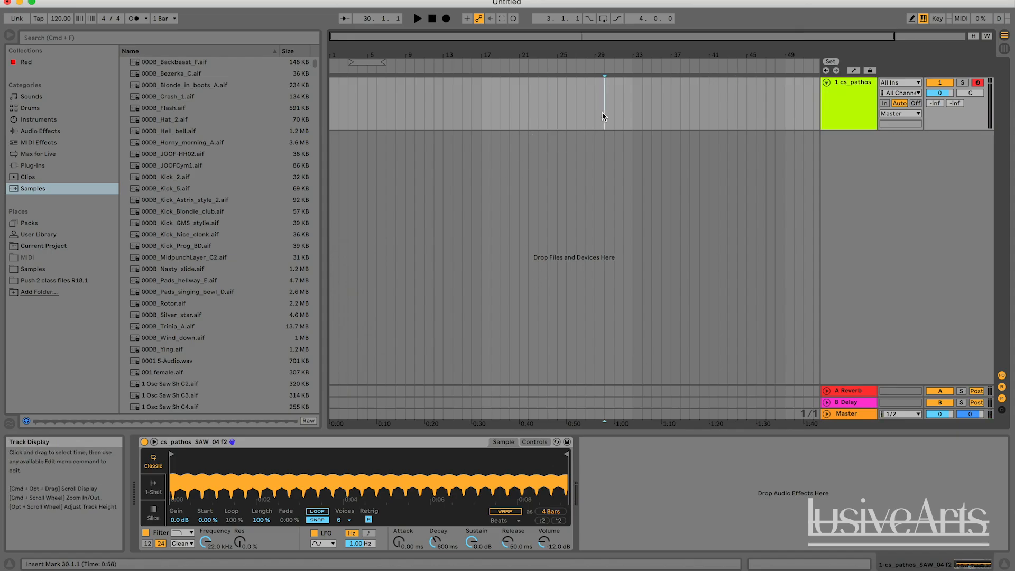
left_click(603, 112)
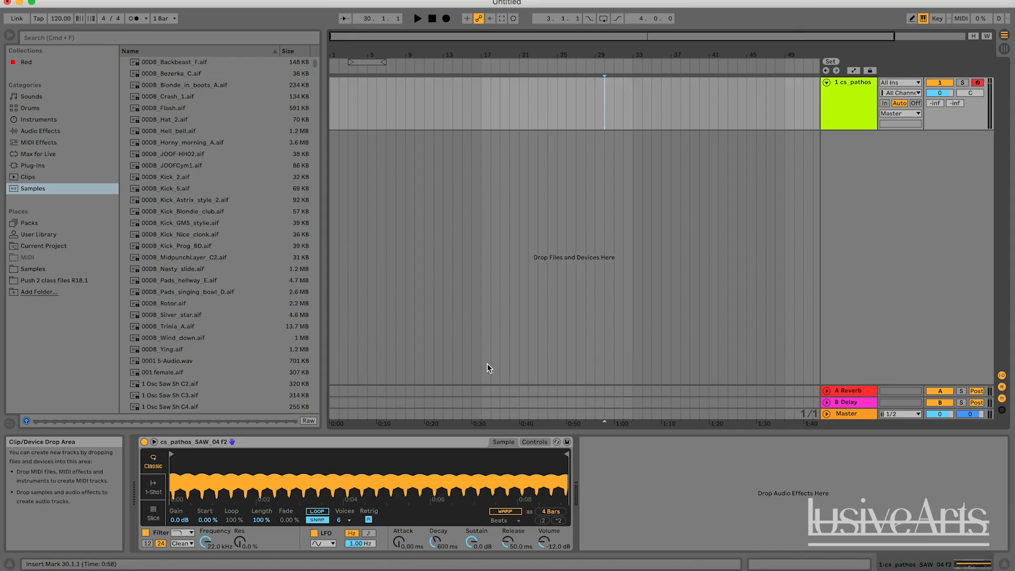
left_click(545, 303)
left_click(658, 197)
left_click(838, 107)
left_click(476, 162)
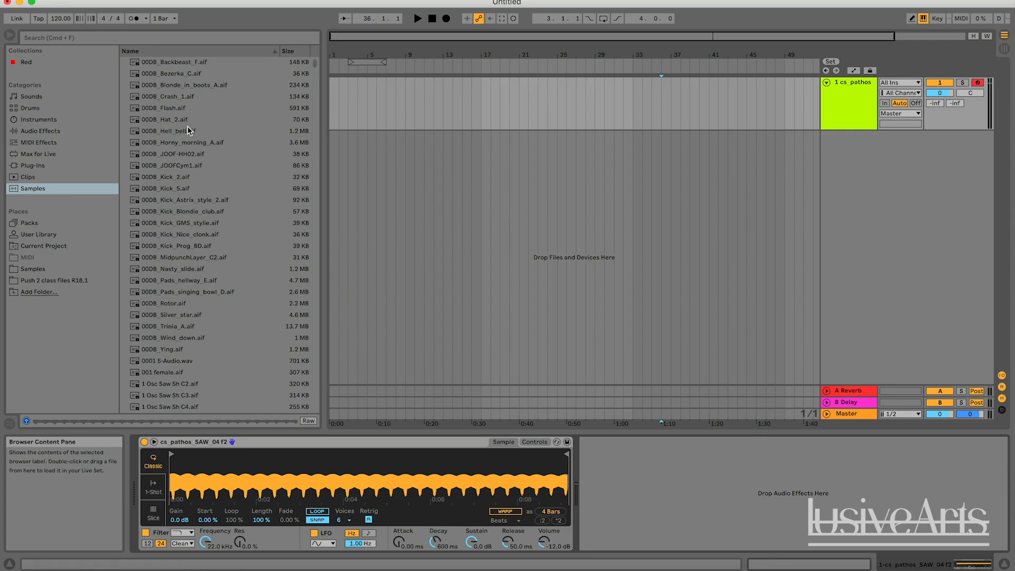
Add the Tuner audio effect after the Simpler in the cs_pathos track's device chain.
left_click(42, 188)
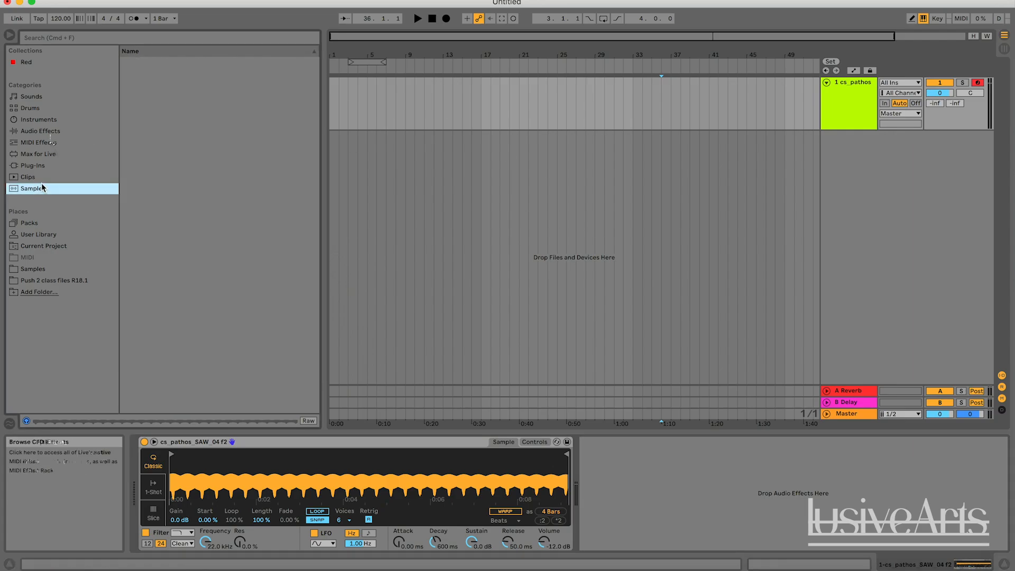
left_click(36, 131)
scroll(246, 243, "down", 3)
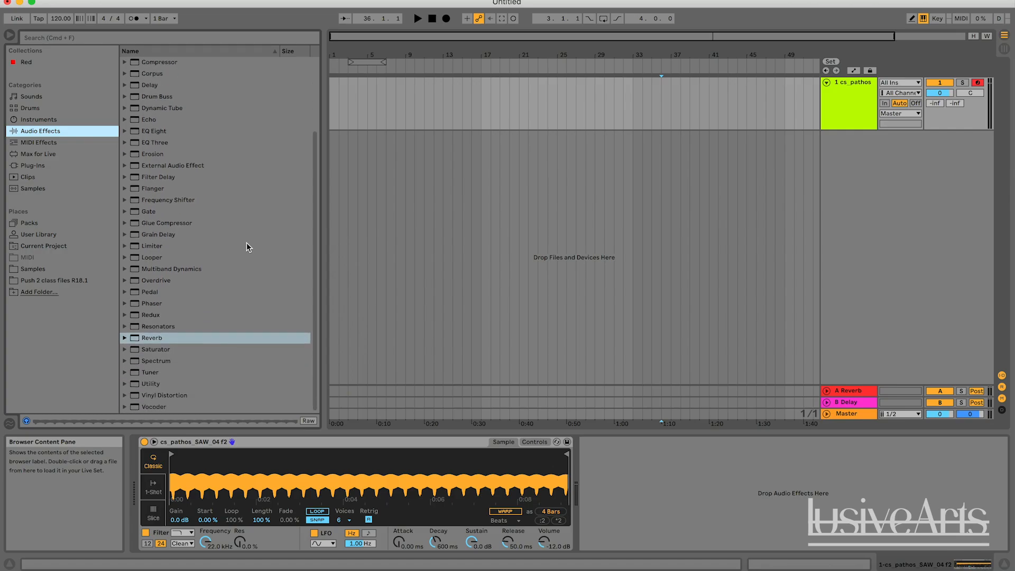
left_click(152, 373)
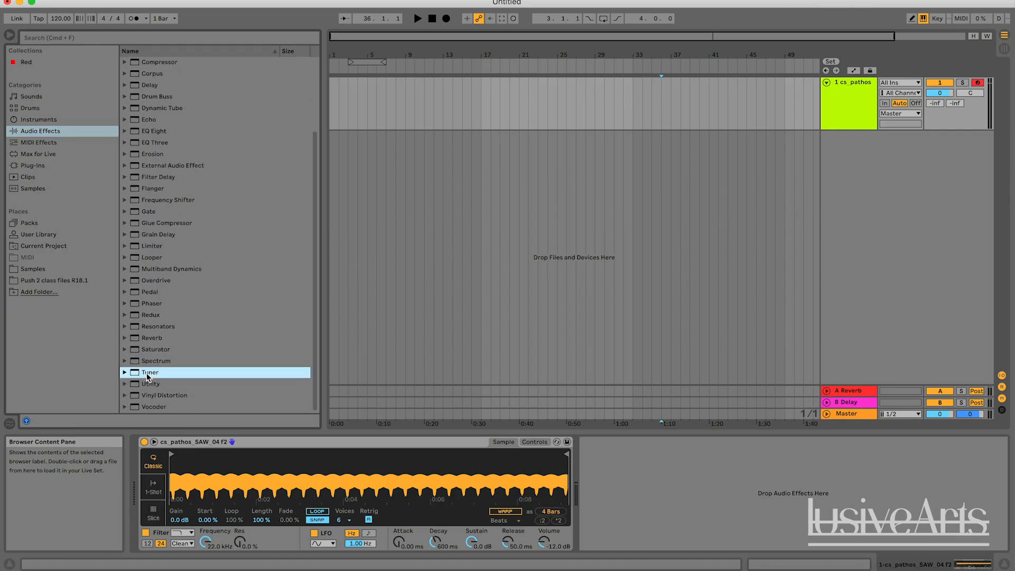
left_click_drag(148, 376, 641, 494)
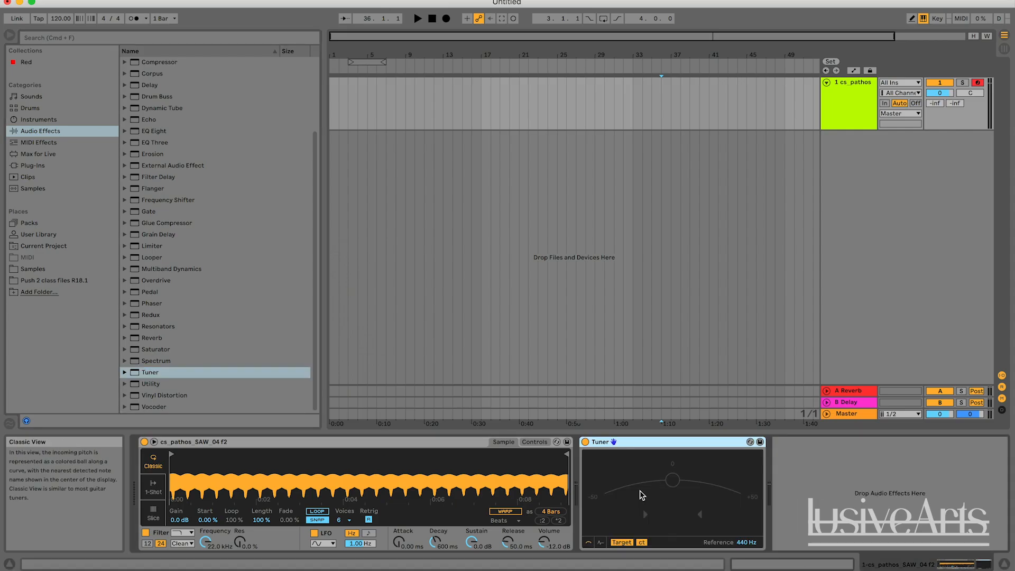
Insert an empty five-bar MIDI clip at the start of the cs_pathos track, from bar 1 to bar 6.
left_click(860, 103)
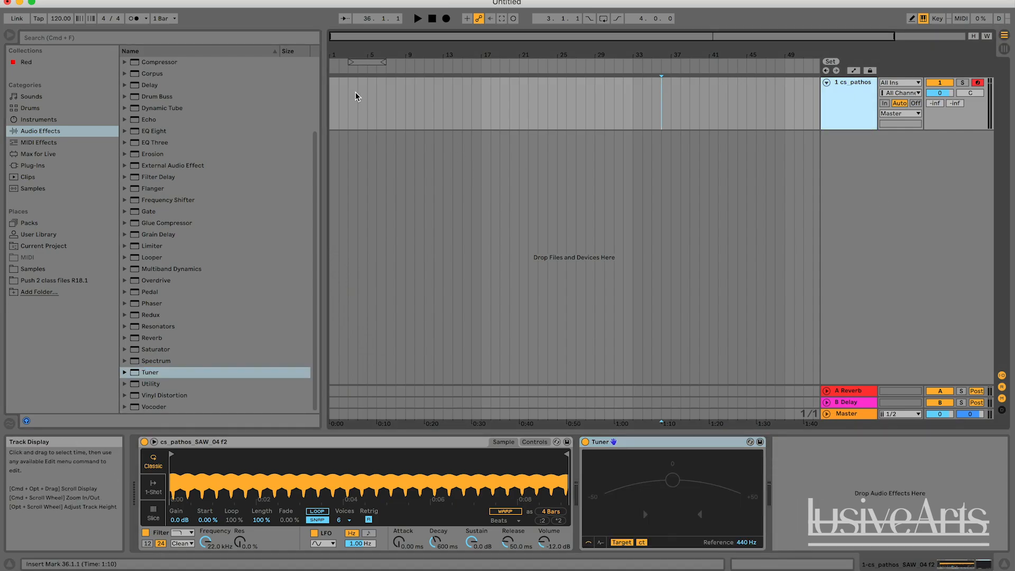
left_click_drag(377, 98, 320, 94)
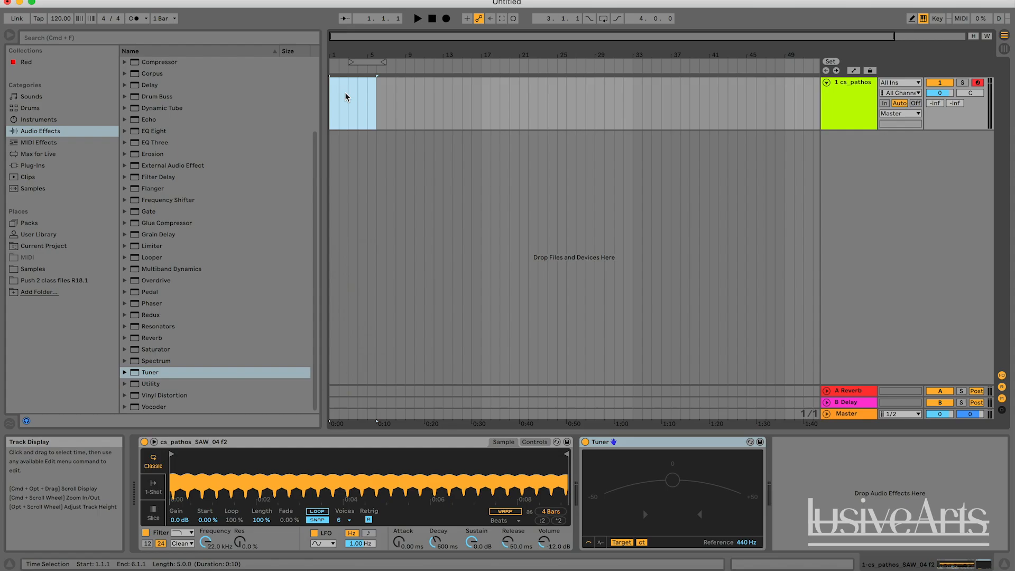
key("super+shift+m")
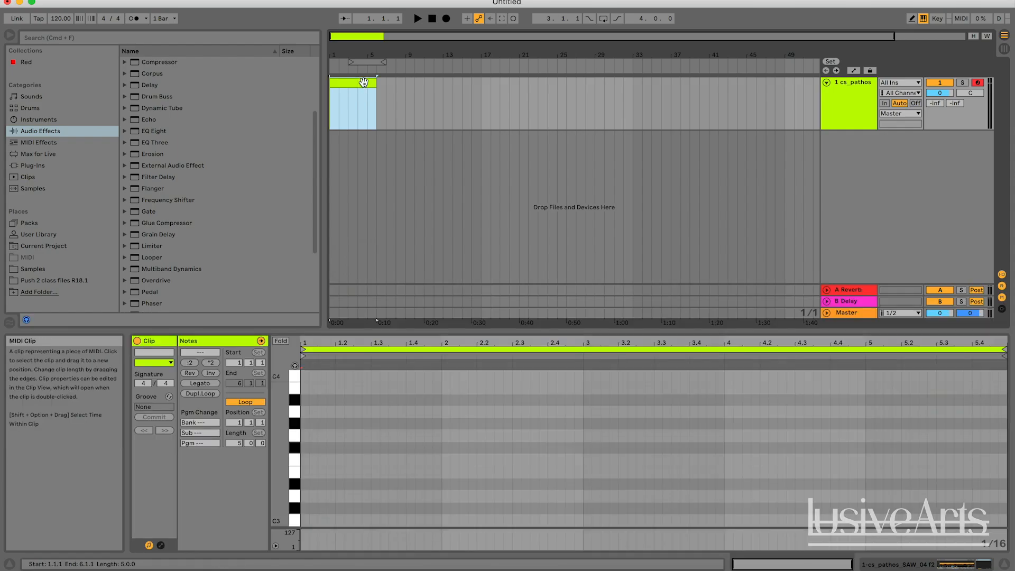
Enable note preview in the MIDI clip's editor and play a few test notes.
scroll(328, 458, "down", 2)
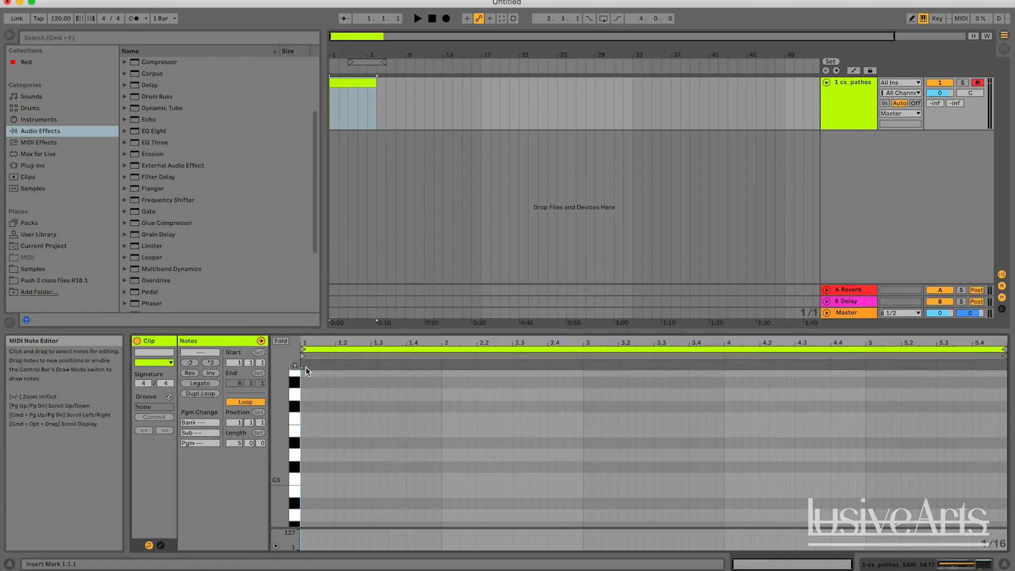
left_click(294, 365)
key("a")
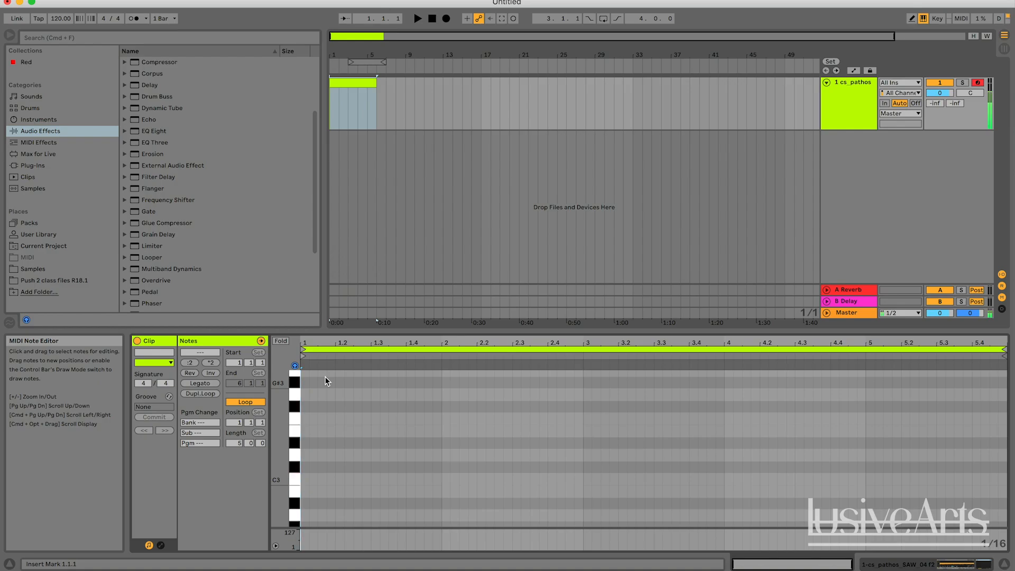
key("a")
key("a")
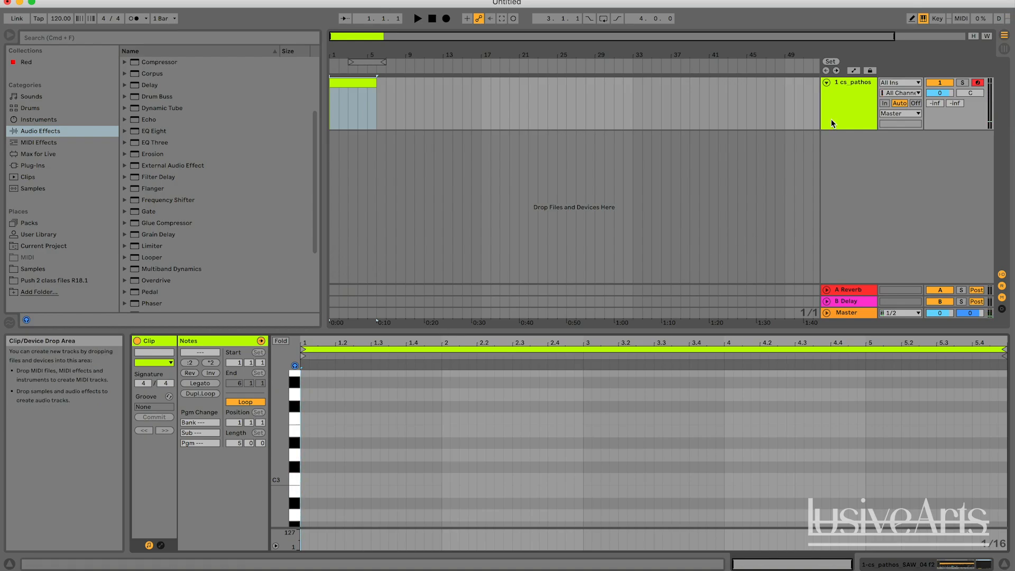
Return to the cs_pathos track's devices and play a sustained note to read the sample's pitch in the Tuner.
left_click(865, 106)
double_click(864, 102)
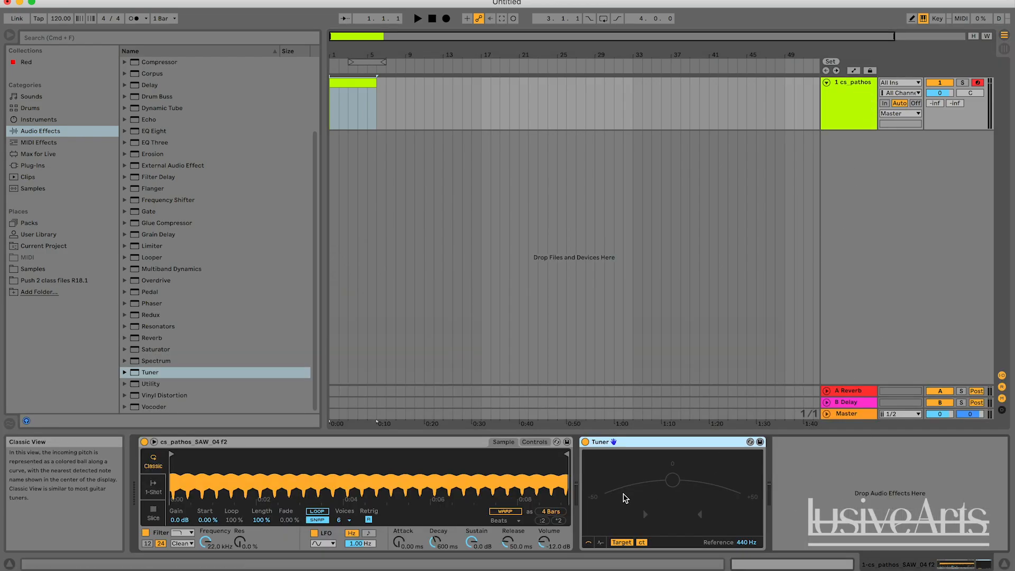
key("a")
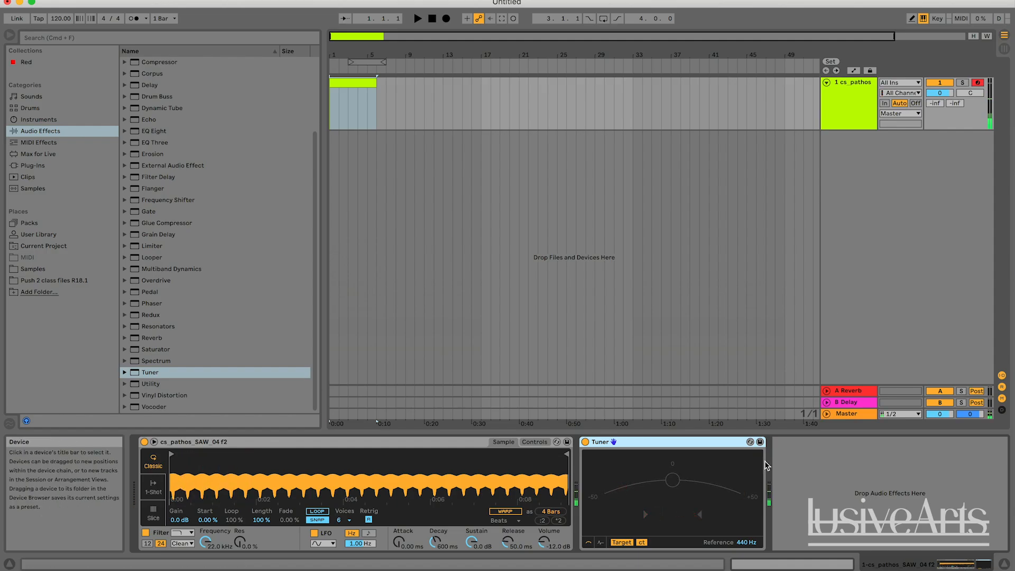
key("a")
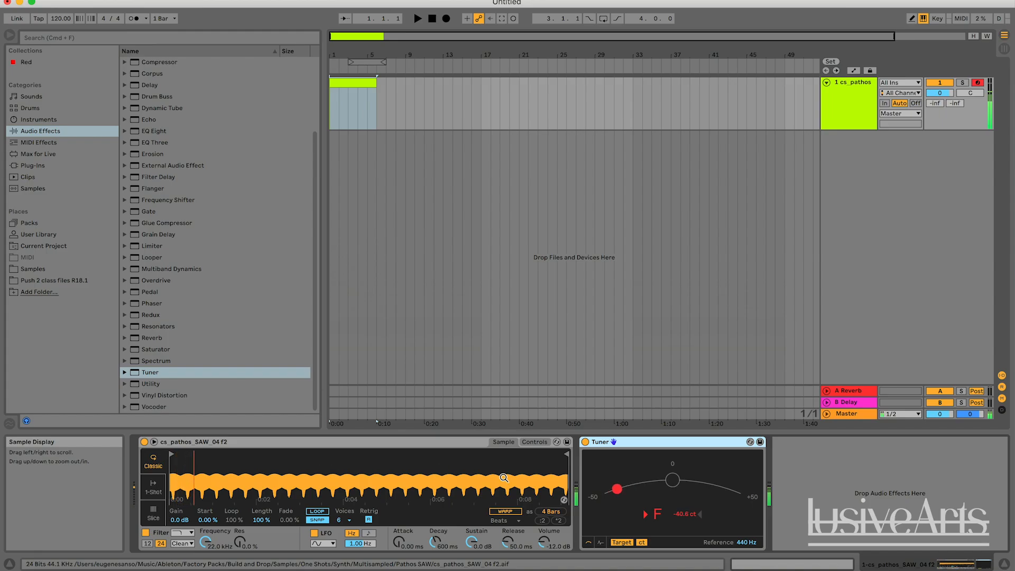
left_click(442, 292)
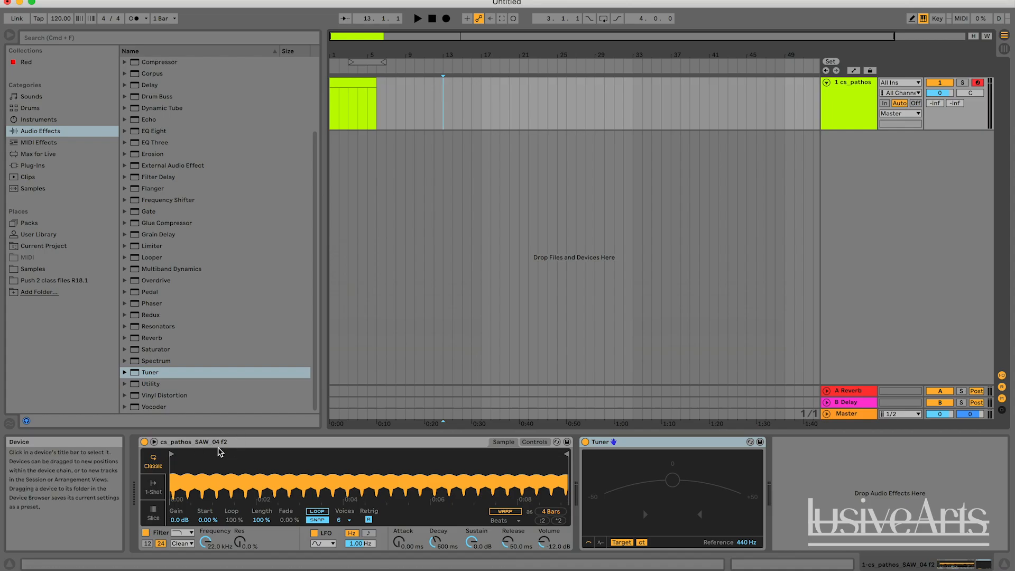
left_click(655, 442)
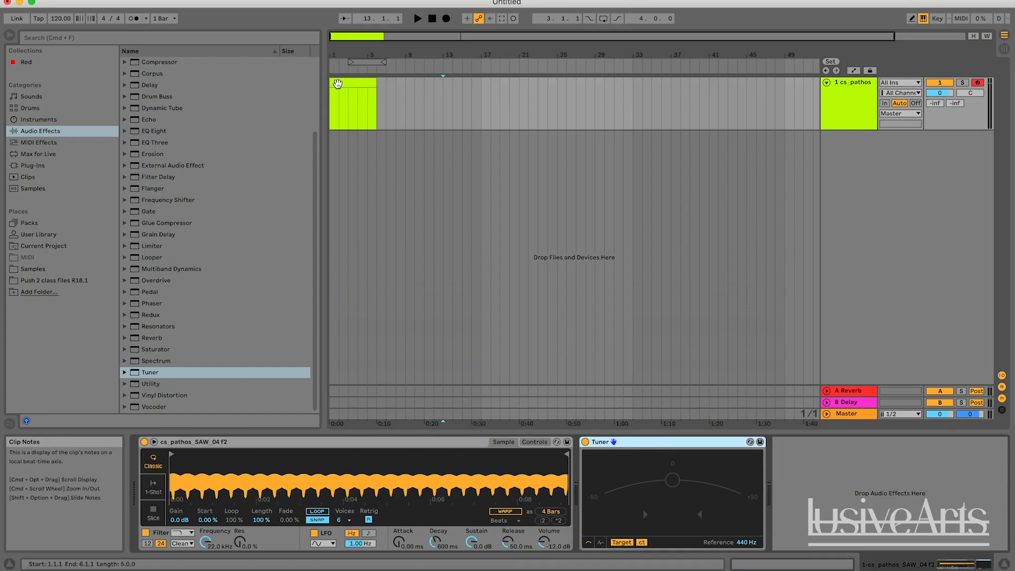
Locate C3 in the MIDI clip's piano roll, then play the note and watch its pitch in the Tuner.
left_click(349, 87)
double_click(349, 87)
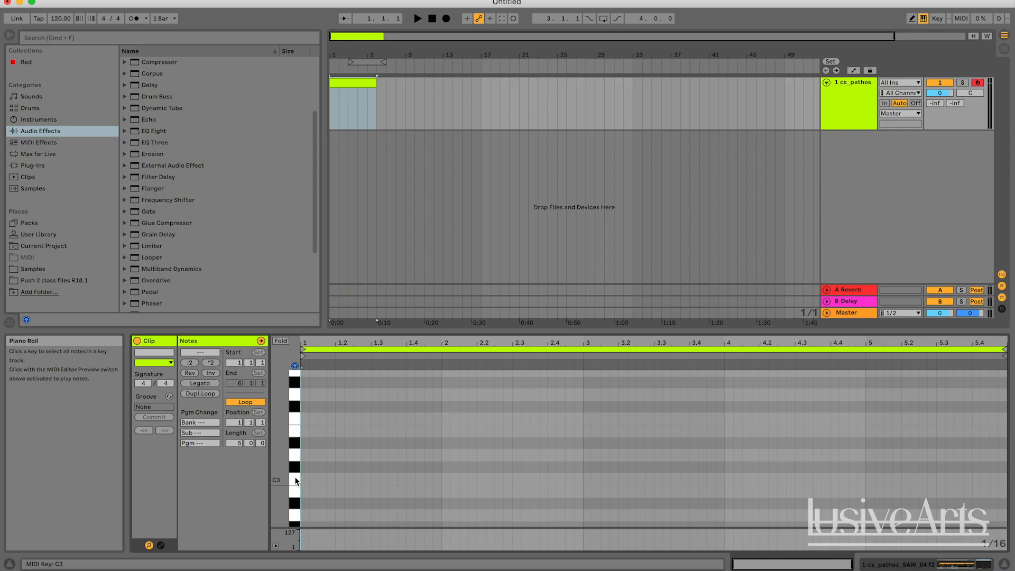
key("shift+Tab")
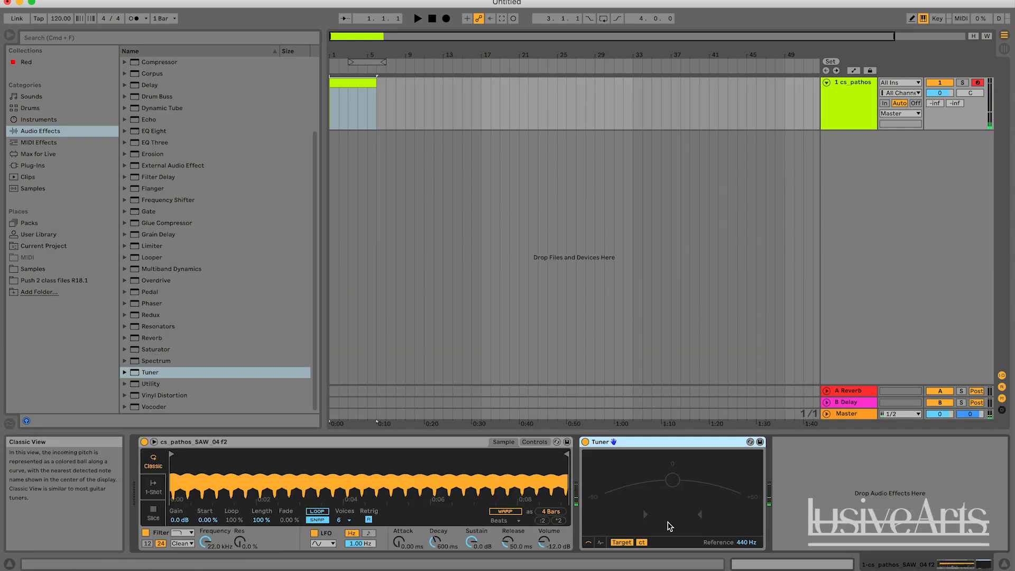
key("a")
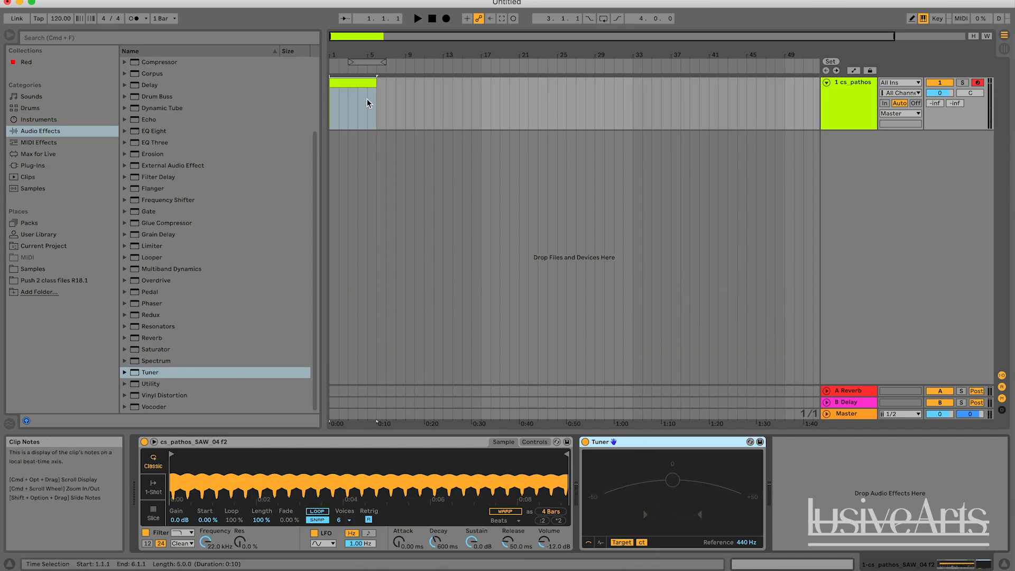
Reopen the MIDI clip's piano roll and audition the keys around F3.
left_click(352, 85)
double_click(352, 86)
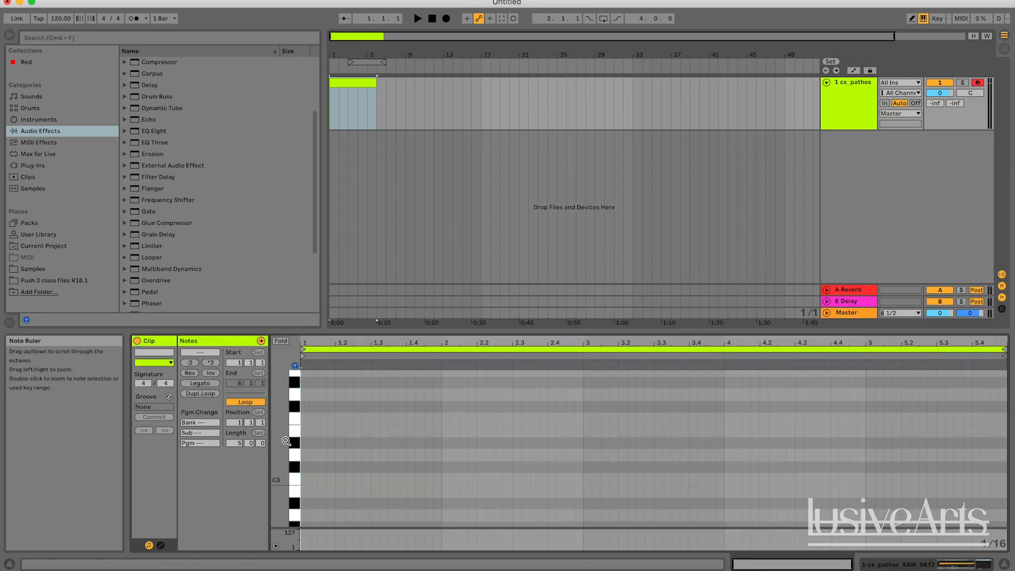
left_click(295, 421)
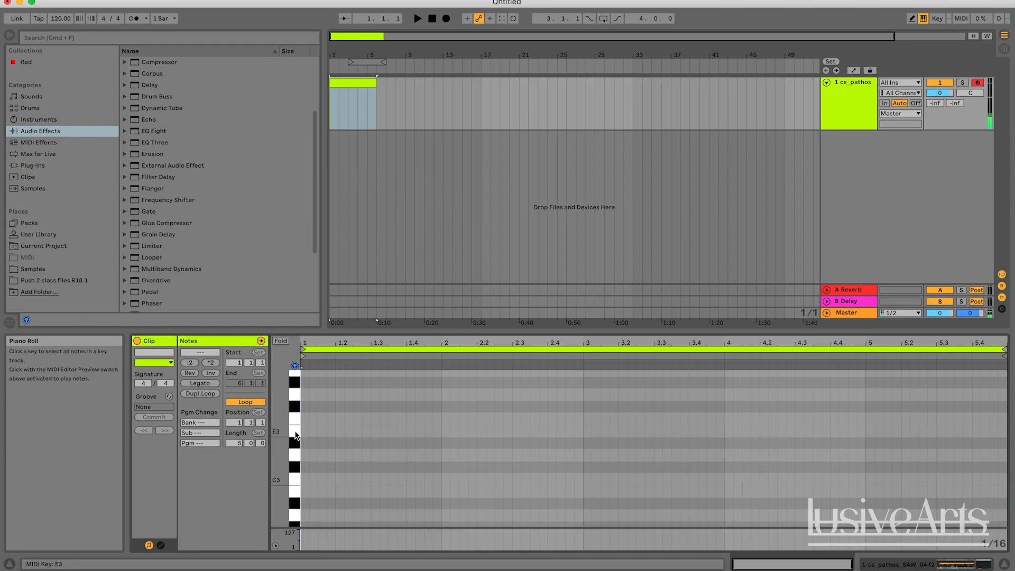
Set the Simpler's global transpose to -5 st and play notes to check the tuning in the Tuner.
key("shift+Tab")
left_click(547, 442)
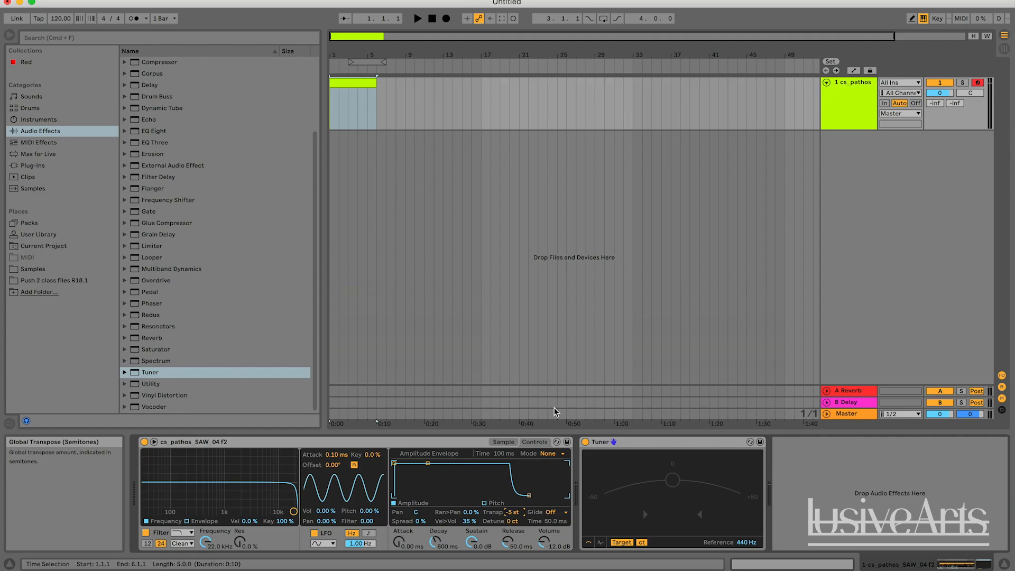
key("a")
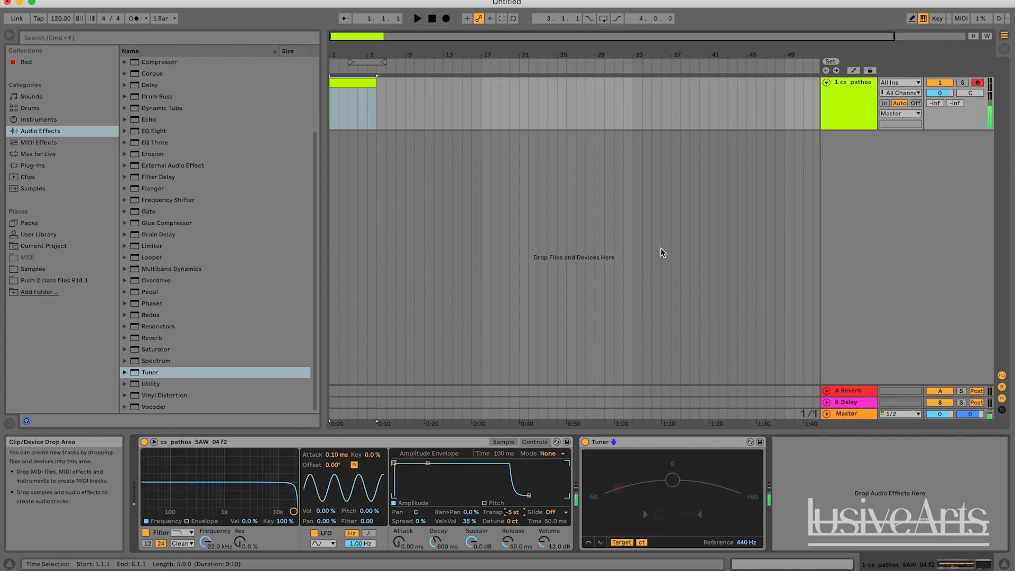
key("a")
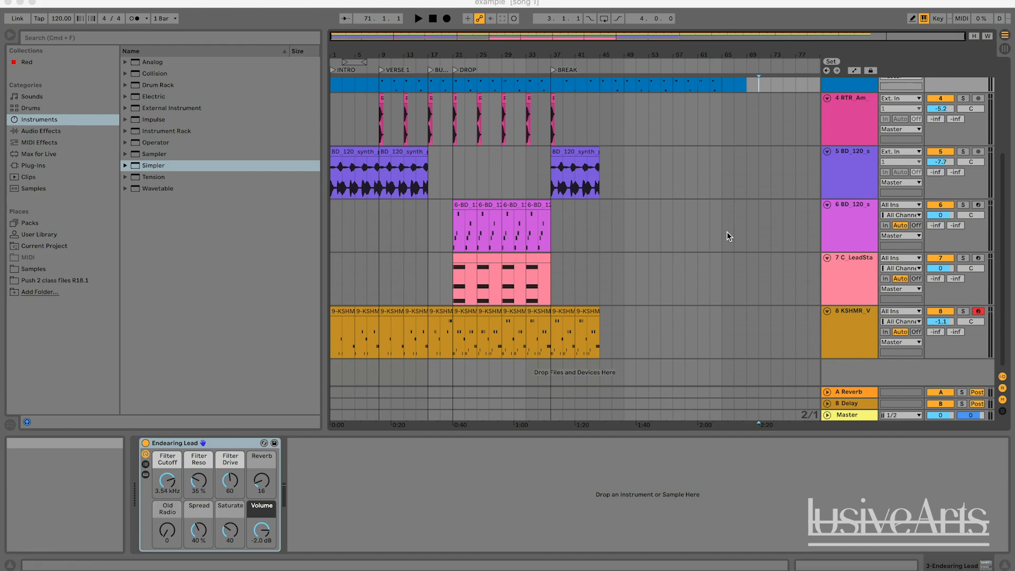
Load the Sampler instrument onto the empty MIDI track below the Endearing Lead track in the example song.
scroll(727, 231, "up", 6)
scroll(729, 236, "down", 5)
scroll(728, 236, "up", 5)
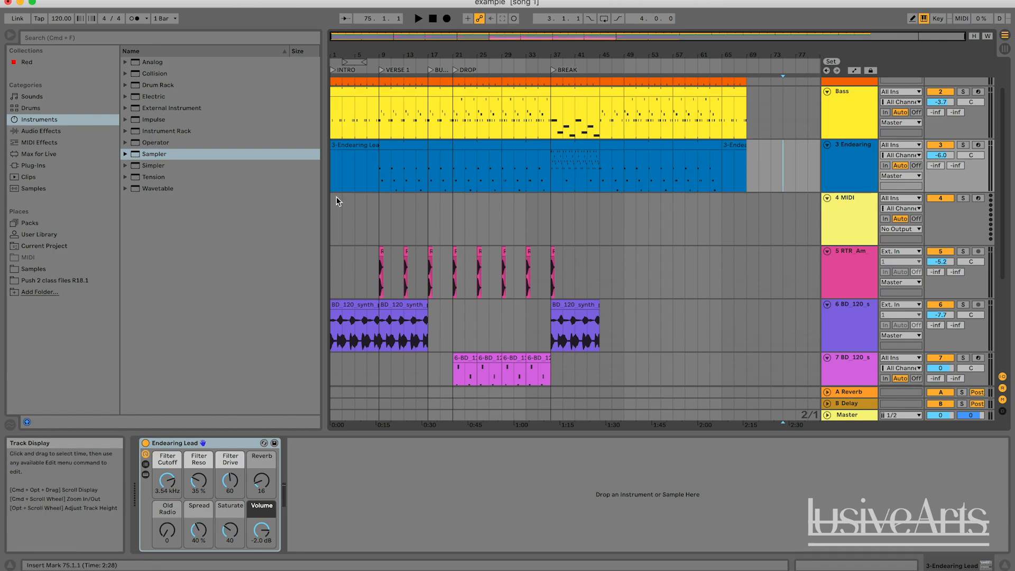
left_click(840, 204)
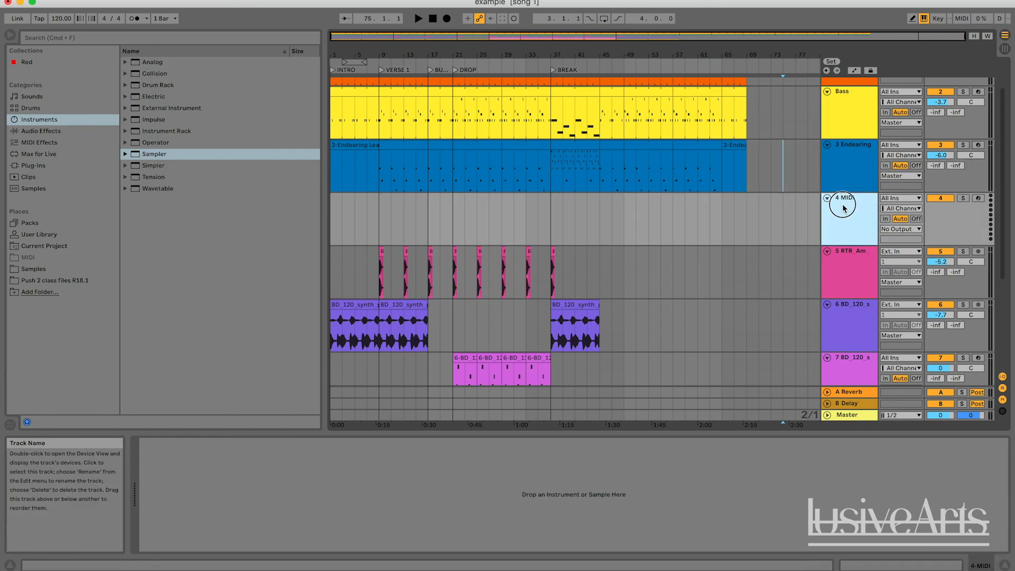
left_click_drag(155, 154, 836, 218)
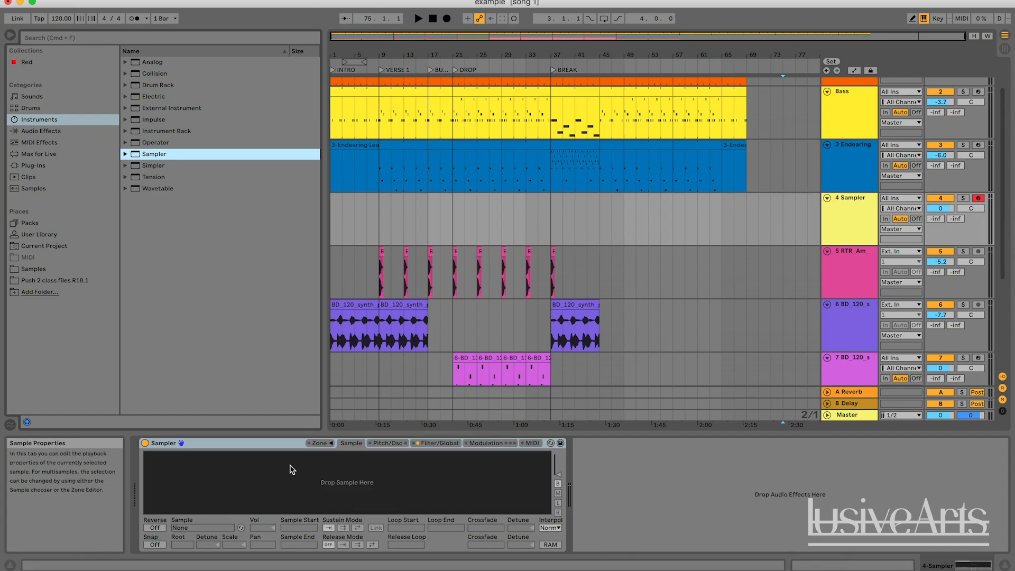
Insert a MIDI track below the Sampler track and load the Simpler instrument onto it.
left_click(828, 220)
key("super+shift+t")
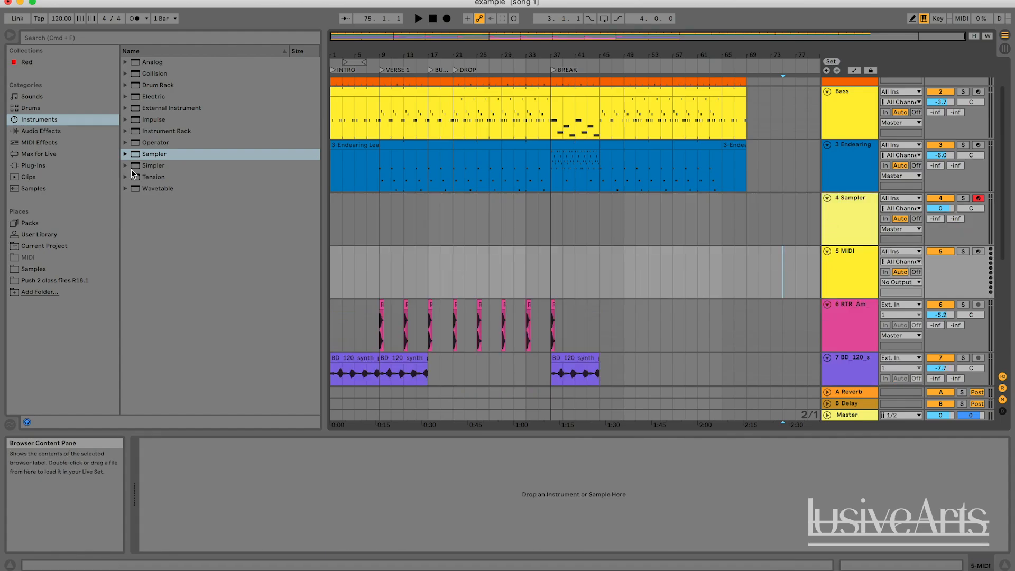
double_click(151, 167)
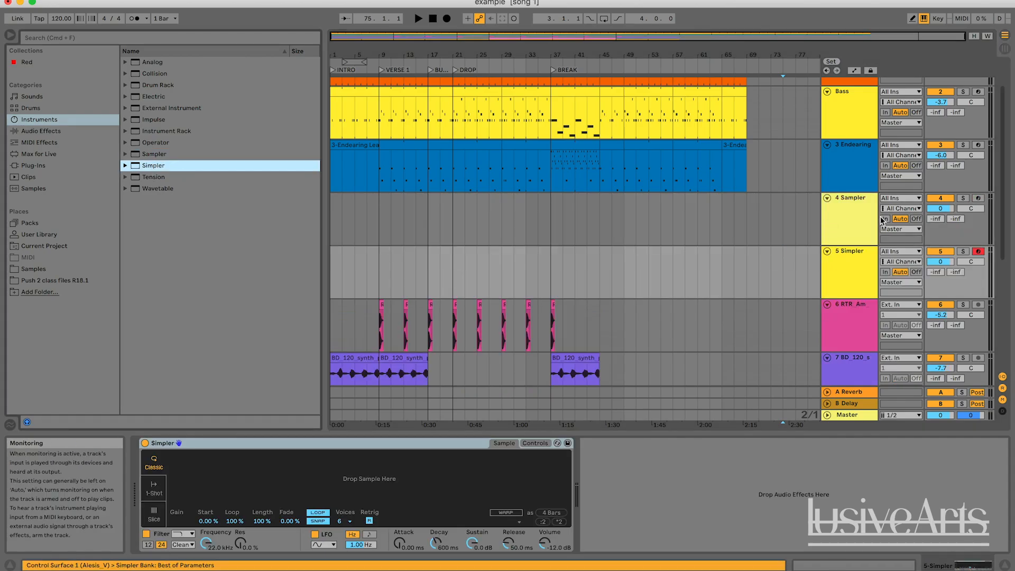
Switch between the Sampler and Simpler tracks to compare the two instruments' device views.
left_click(857, 222)
left_click(849, 255)
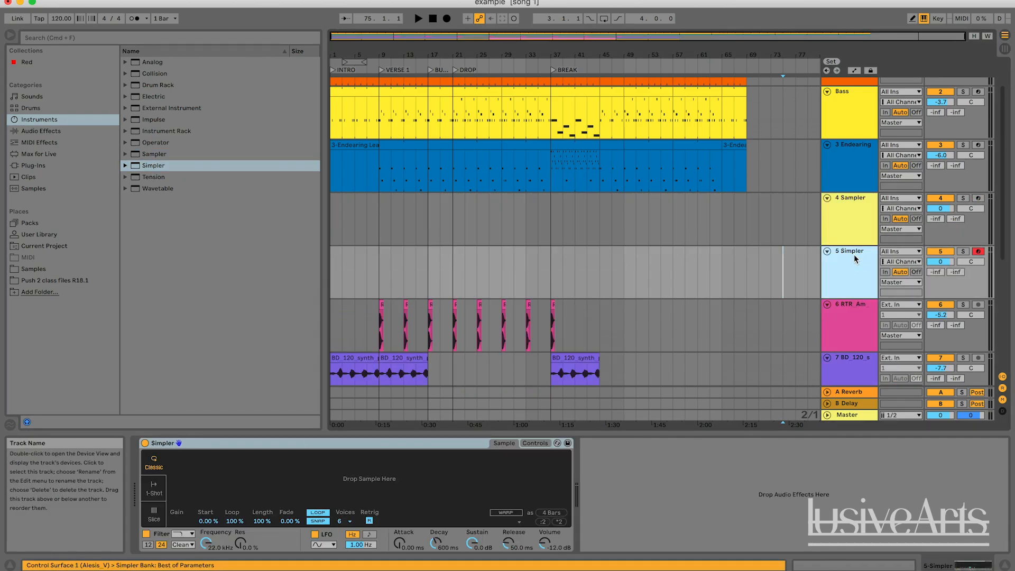
left_click(849, 226)
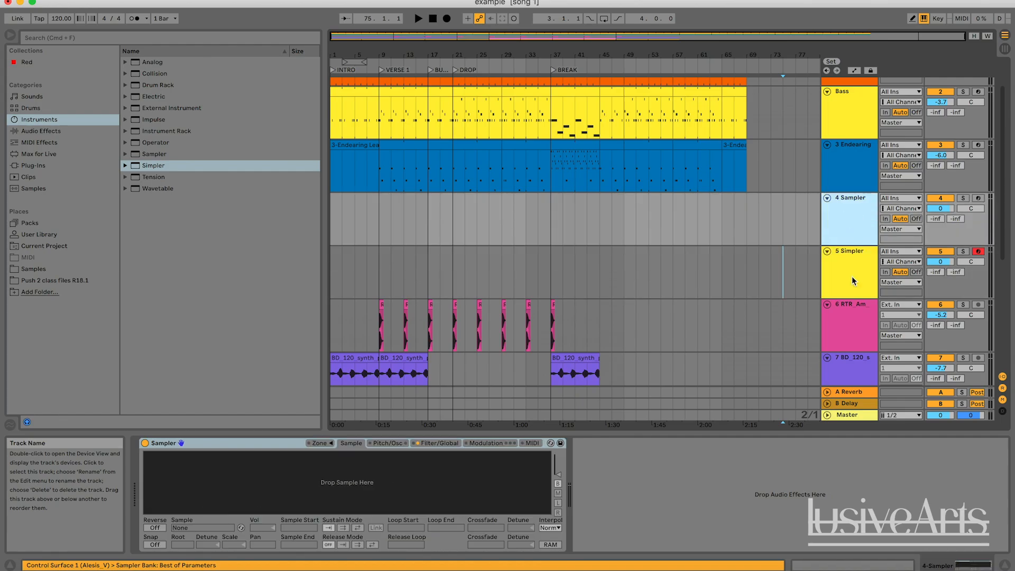
Alternate between the Simpler and Sampler tracks to examine how their device controls differ.
left_click(852, 277)
left_click(851, 214)
left_click(853, 250)
left_click(852, 217)
left_click(853, 252)
left_click(852, 222)
left_click(854, 262)
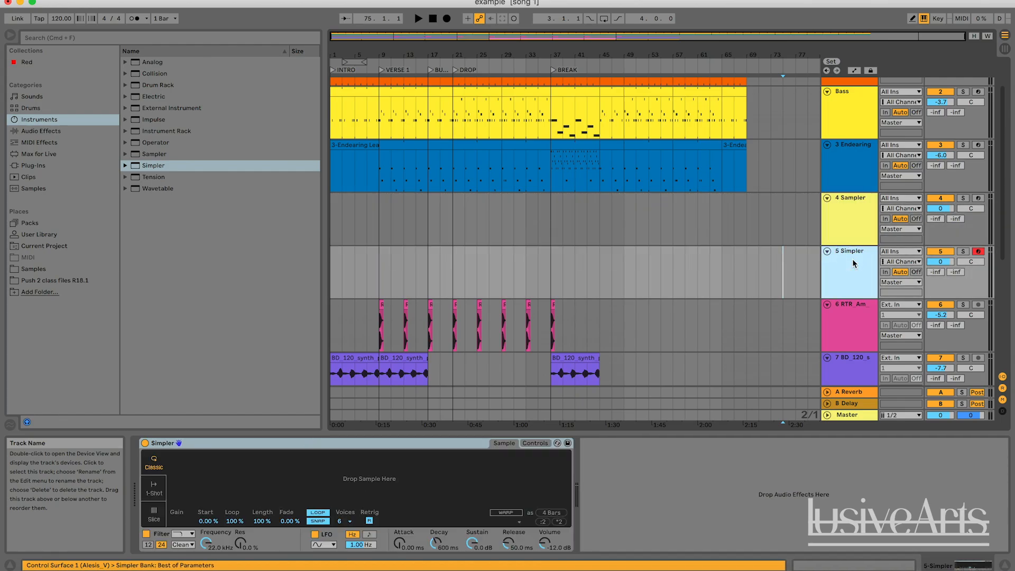
left_click(848, 221)
left_click(843, 254)
left_click(844, 219)
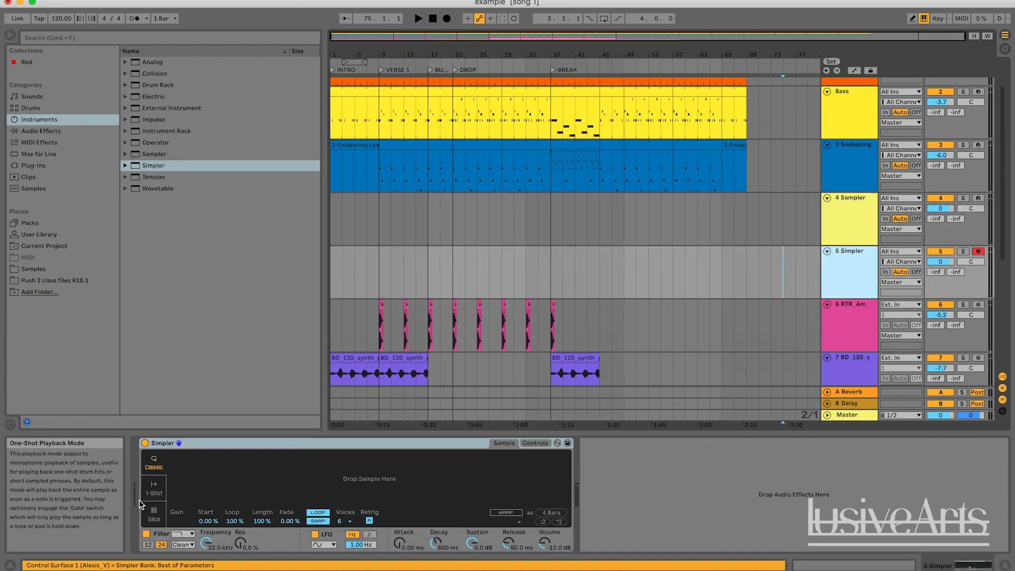
Return to the Sampler track after a last look at Simpler and open Sampler's zone editor.
left_click(848, 233)
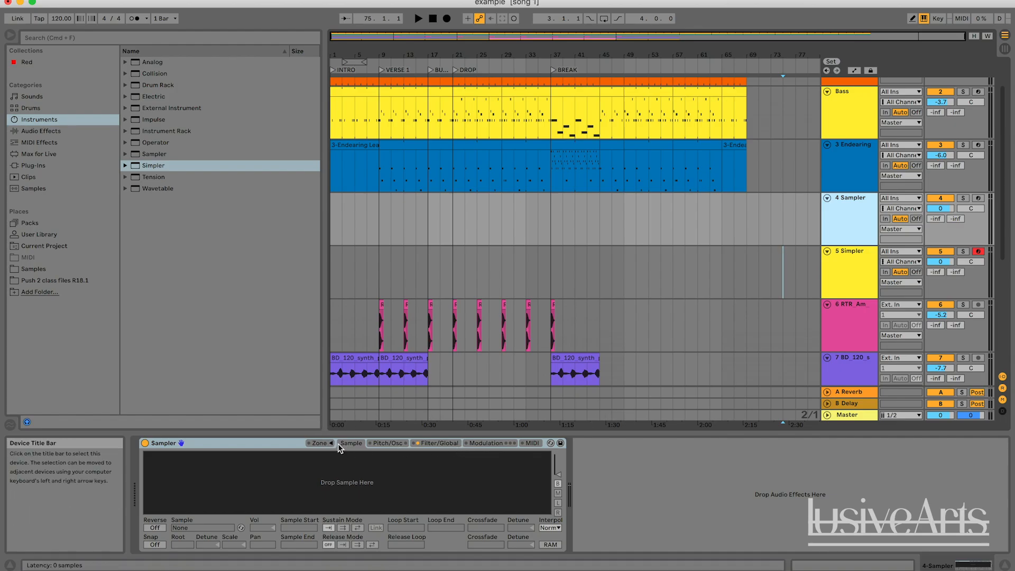
left_click(857, 255)
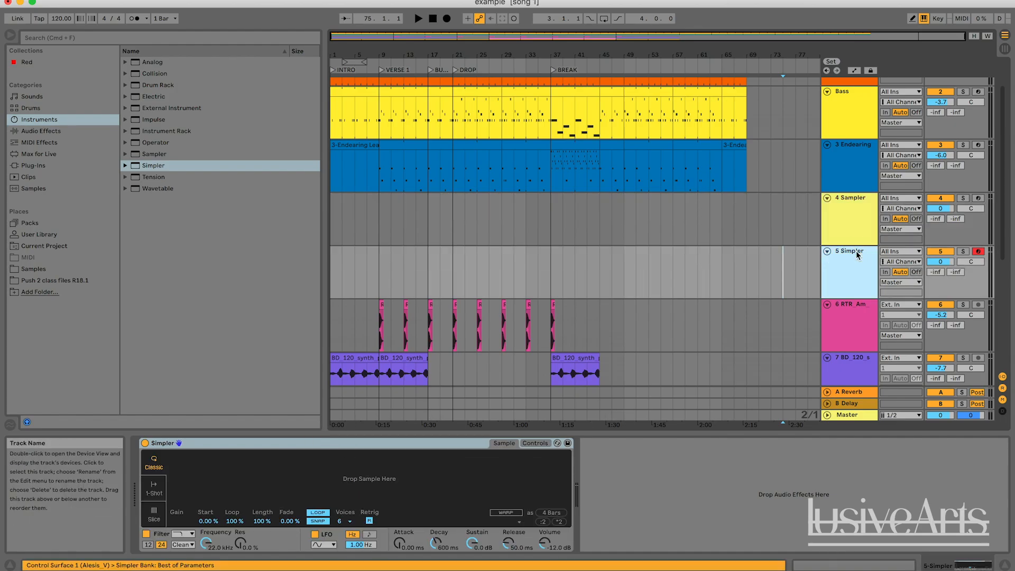
left_click(864, 222)
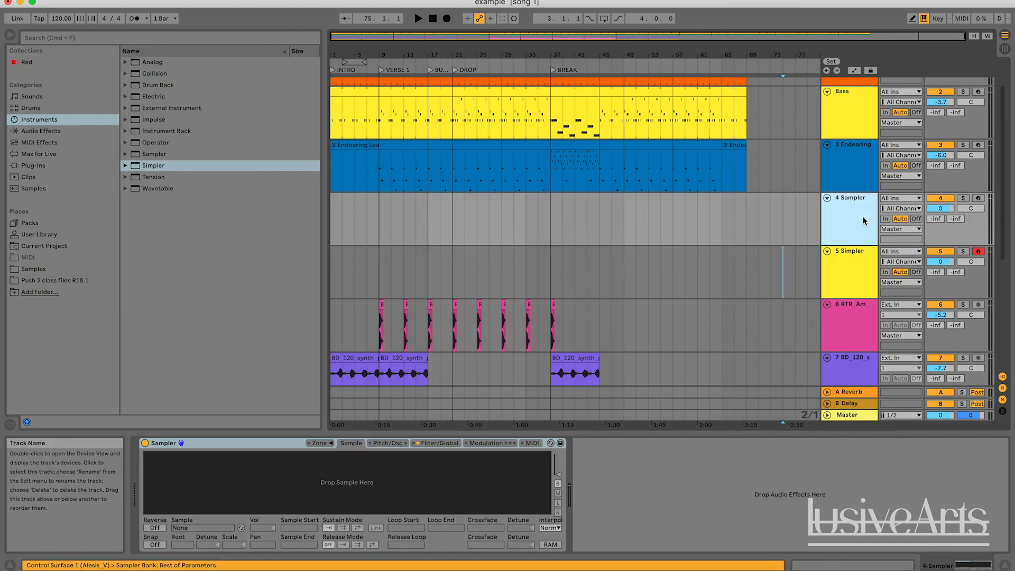
left_click(330, 444)
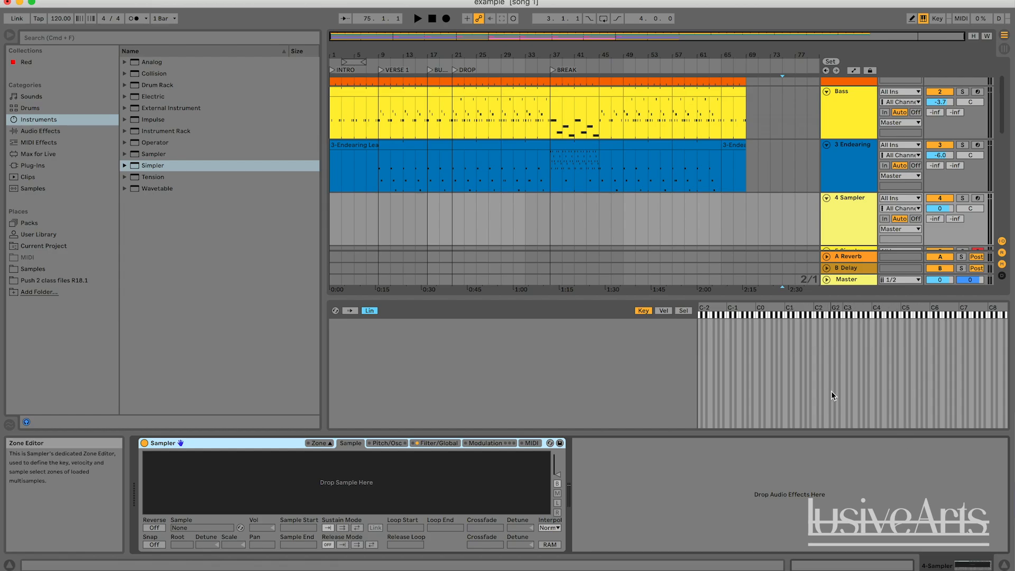
Search the browser for "sax", load AltoSax2.aif into the Simpler on track 5, and clear the search.
scroll(836, 214, "down", 3)
left_click(837, 216)
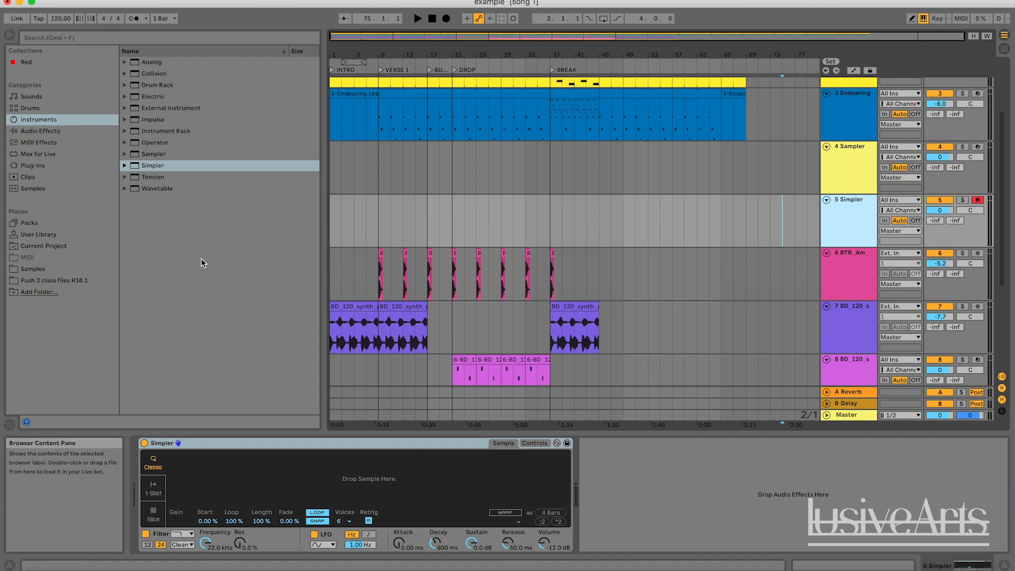
left_click(120, 40)
type("s")
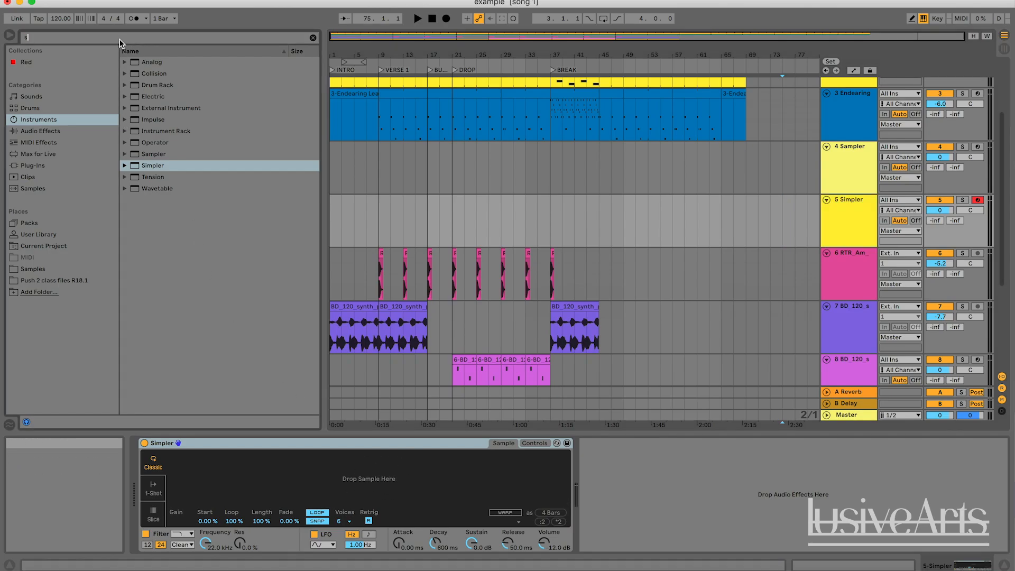
type("ax")
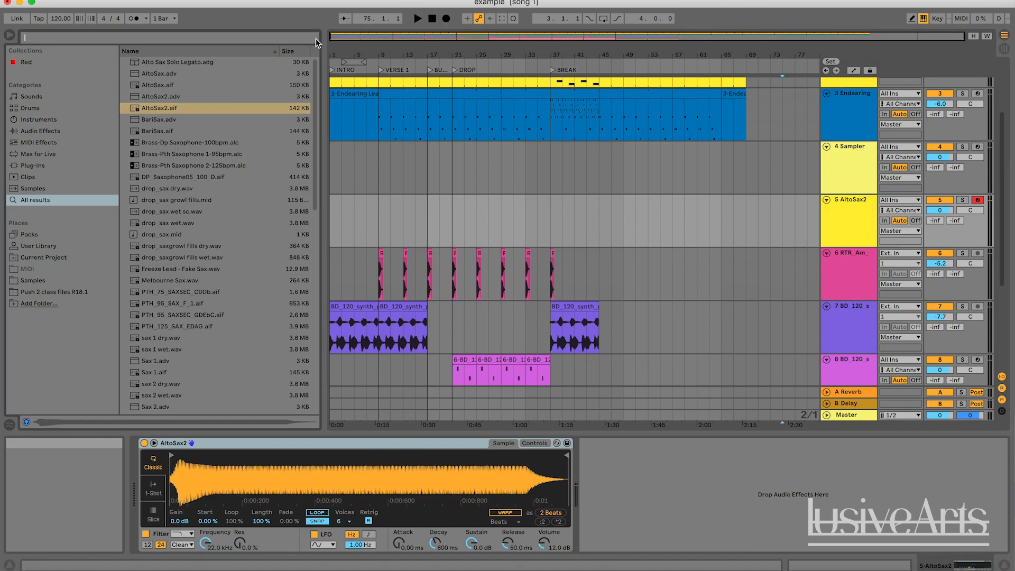
left_click(313, 38)
left_click(574, 221)
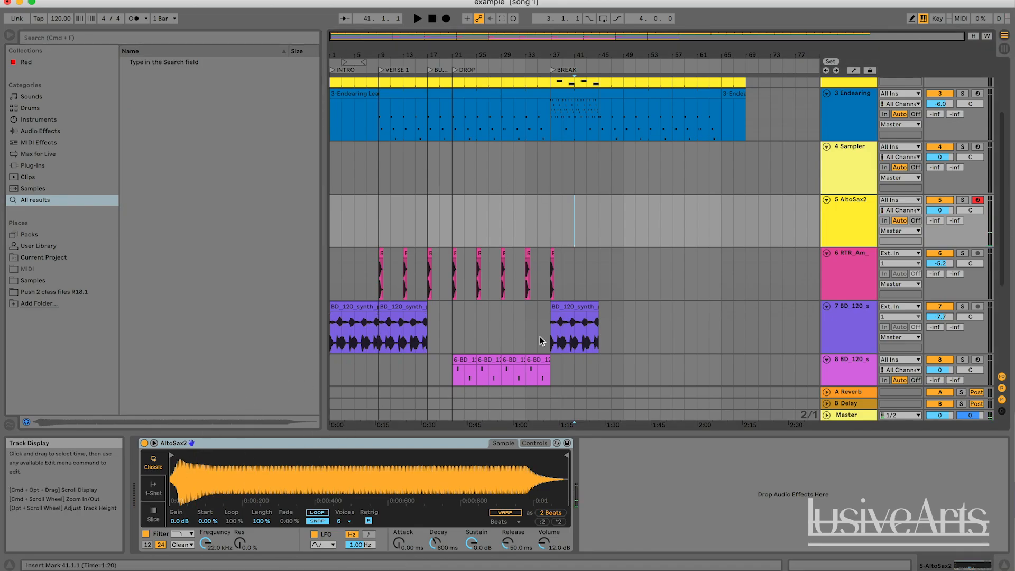
Play repeated notes to audition the AltoSax2 sample in Simpler.
key("a")
key("a")
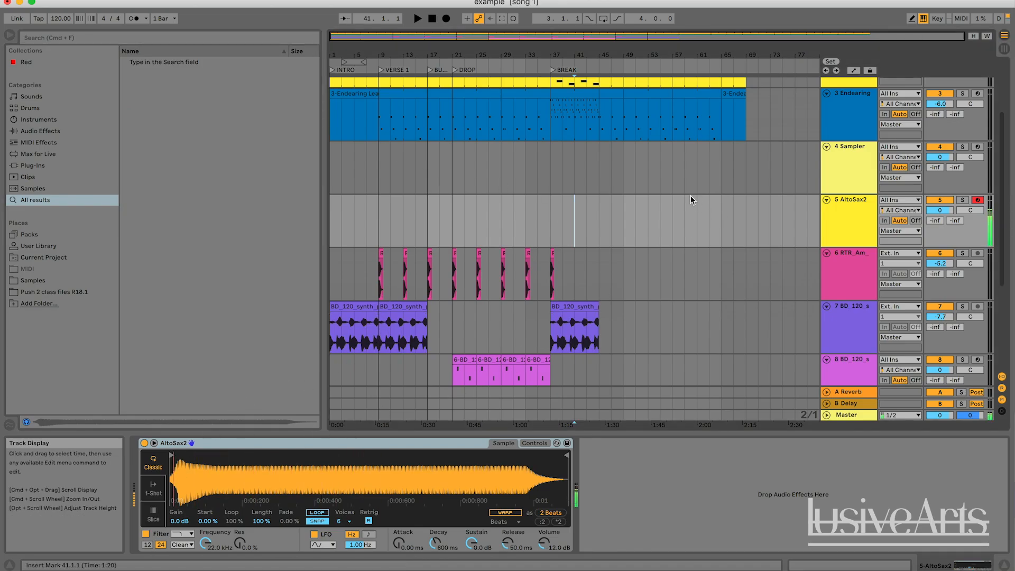
key("a")
key("a")
key("a")
key("a")
Turn on Warp for Simpler's AltoSax2 sample, set the warp mode to Complex, and raise the computer keyboard's octave.
left_click(511, 513)
left_click(504, 522)
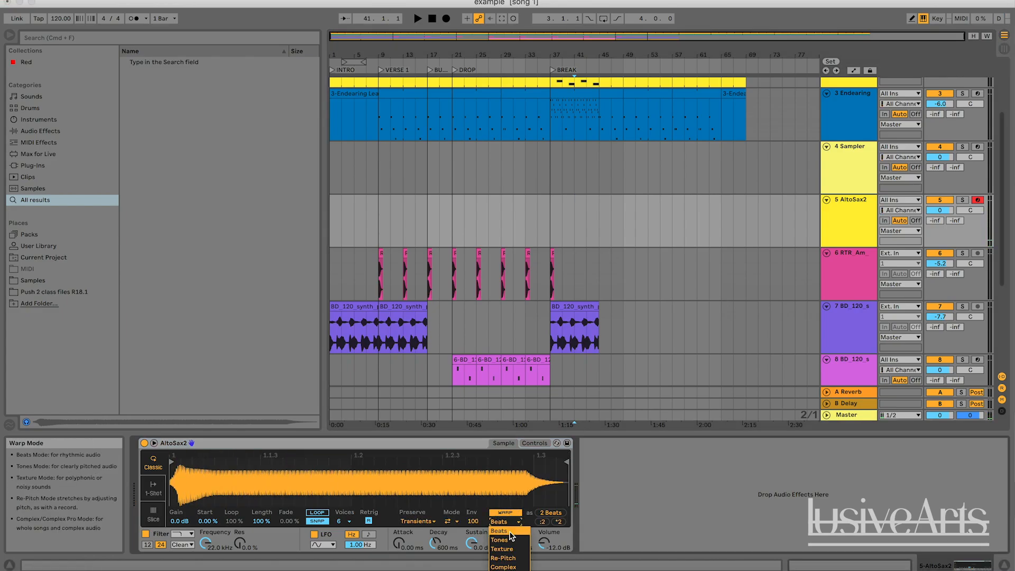
left_click(504, 566)
key("x")
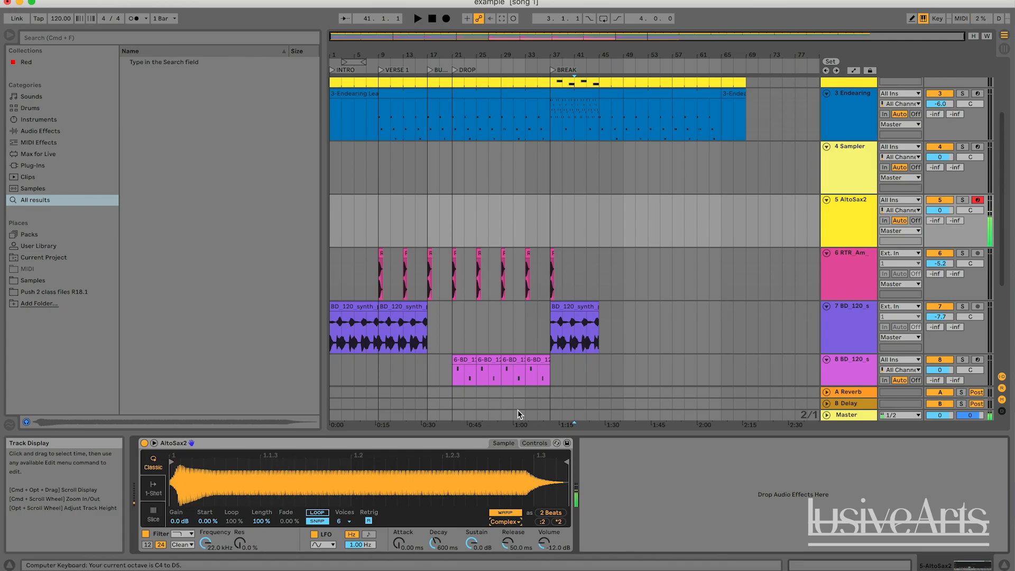
key("x")
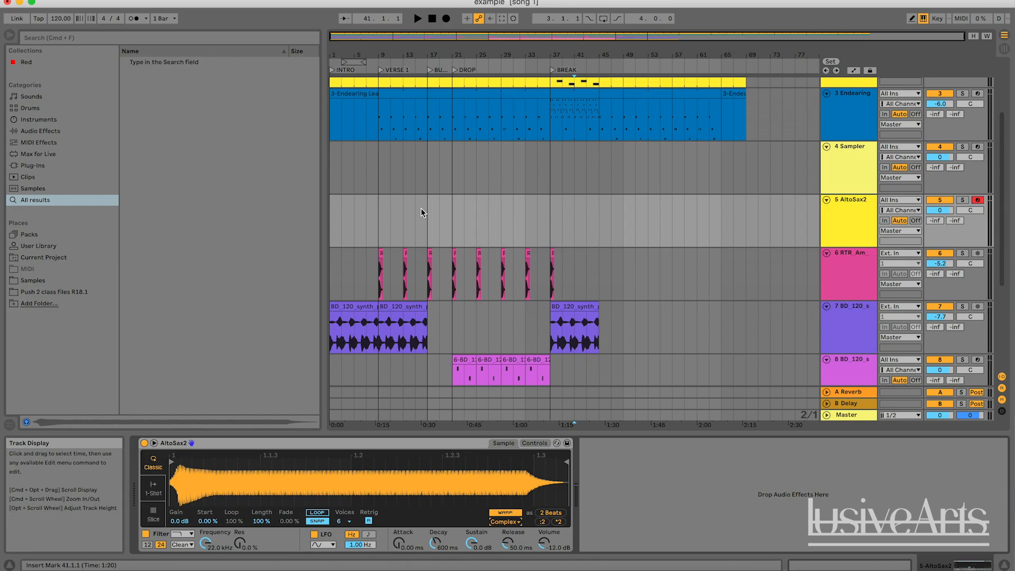
Insert an eight-bar MIDI clip from bar 9 to bar 17 on the AltoSax2 Simpler track and sound C3 in its piano roll.
mouse_move(421, 212)
left_mouse_down()
mouse_move(365, 211)
mouse_move(426, 210)
left_mouse_up()
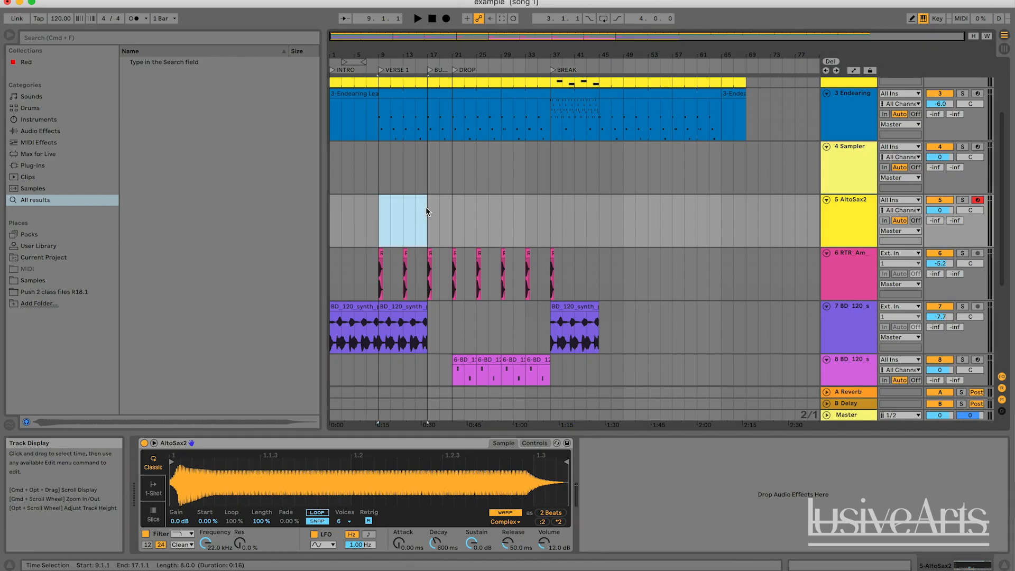
key("super+shift+m")
left_click(297, 427)
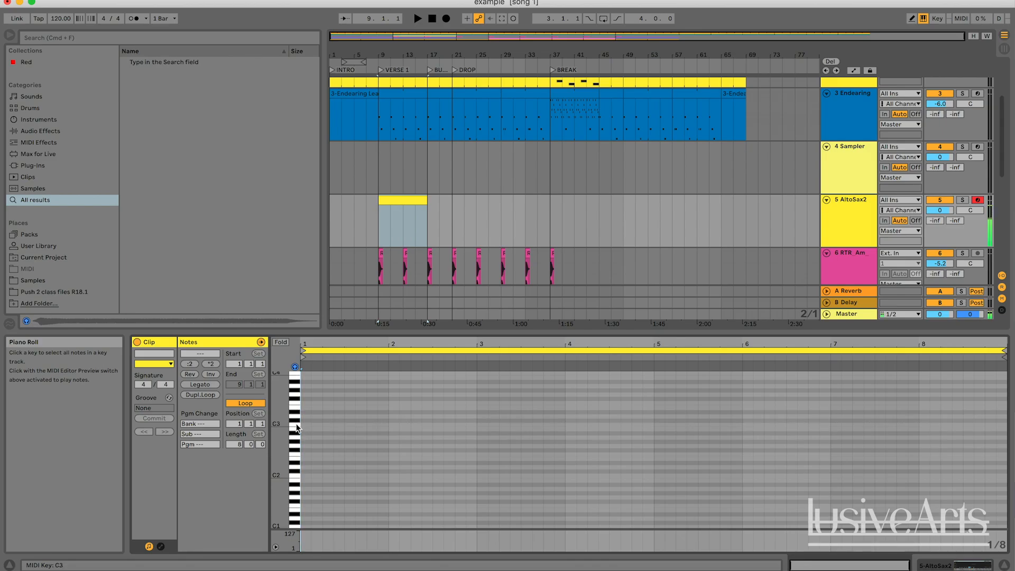
left_click(297, 425)
Audition the sax sample on higher piano-roll keys, from C4 up to around A#5 and back down.
scroll(296, 425, "up", 3)
left_click(294, 413)
left_click(294, 413)
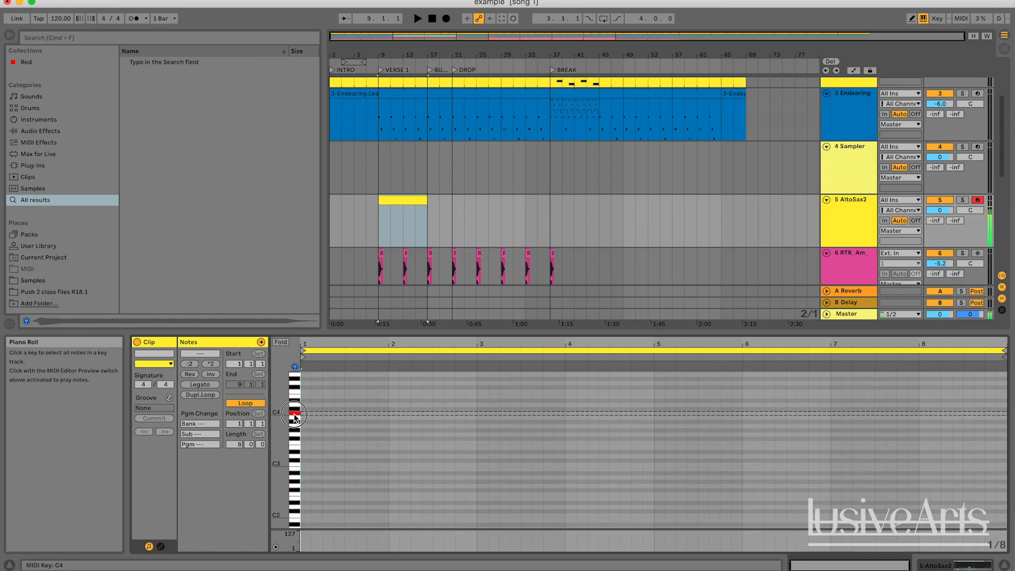
scroll(295, 417, "up", 1)
left_click(298, 424)
left_click(296, 397)
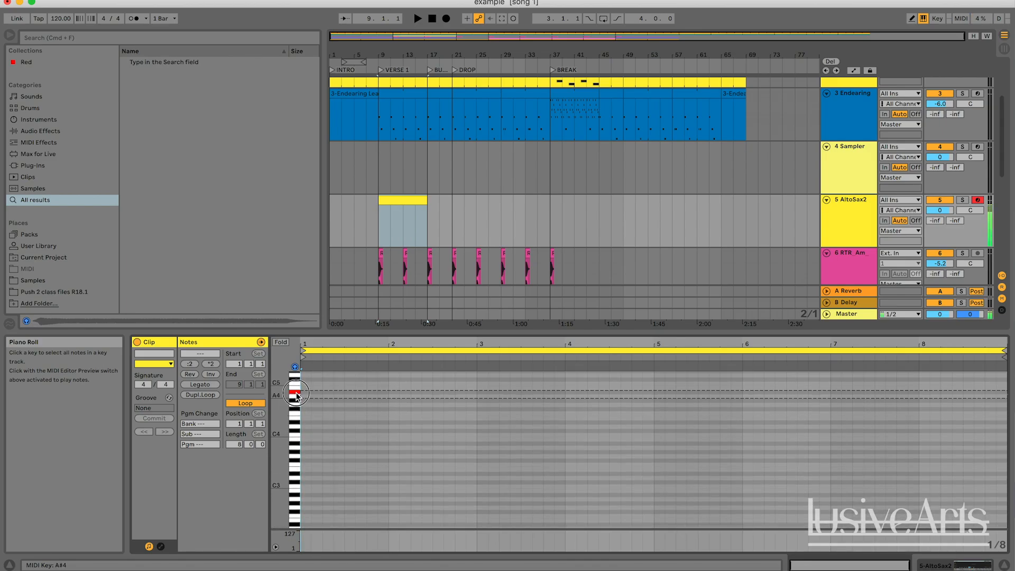
scroll(296, 396, "up", 3)
left_click(296, 400)
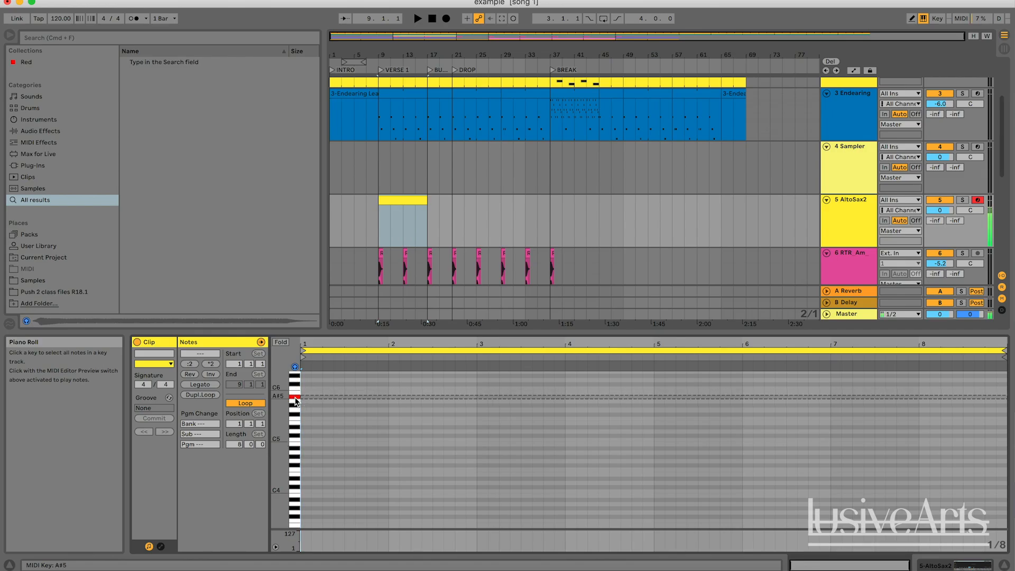
left_click(295, 405)
left_click(296, 421)
left_click(295, 444)
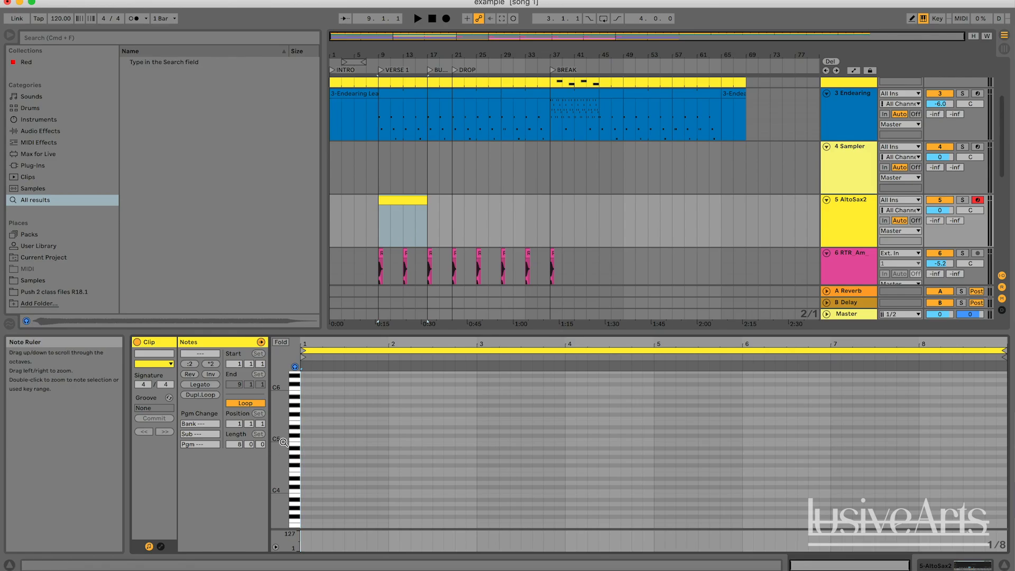
Audition the sax sample on low piano-roll keys in the octaves below C3, including F#1 and A#1.
scroll(283, 441, "down", 3)
left_click_drag(283, 442, 278, 447)
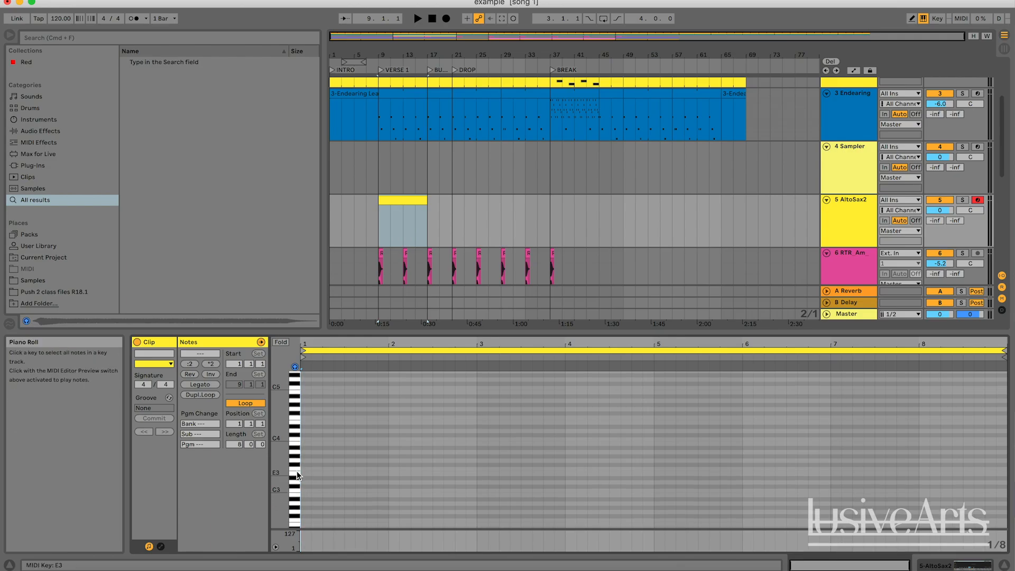
scroll(297, 474, "down", 8)
left_click(292, 454)
left_click(294, 426)
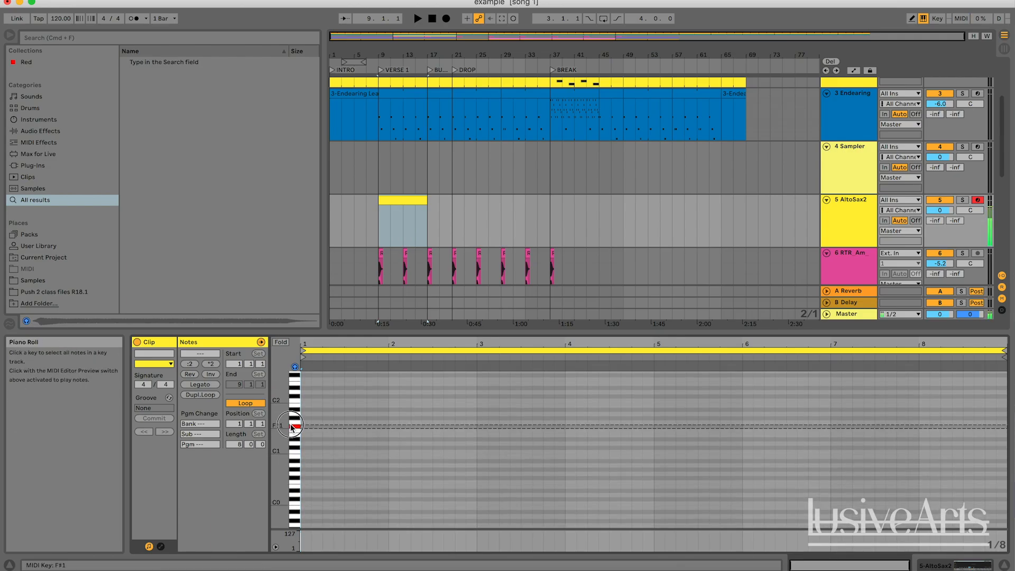
left_click(295, 422)
left_click(296, 411)
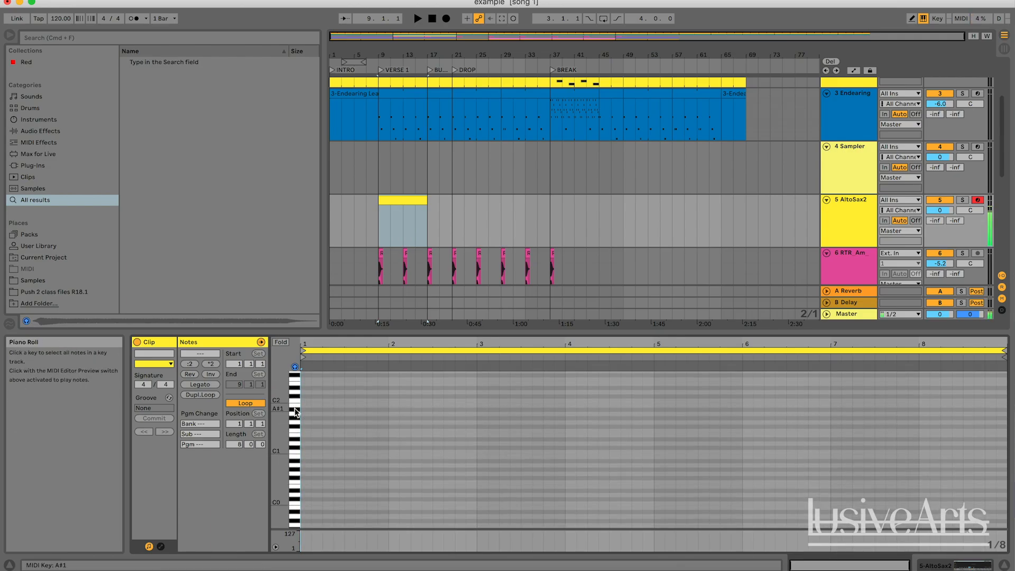
scroll(295, 412, "up", 3)
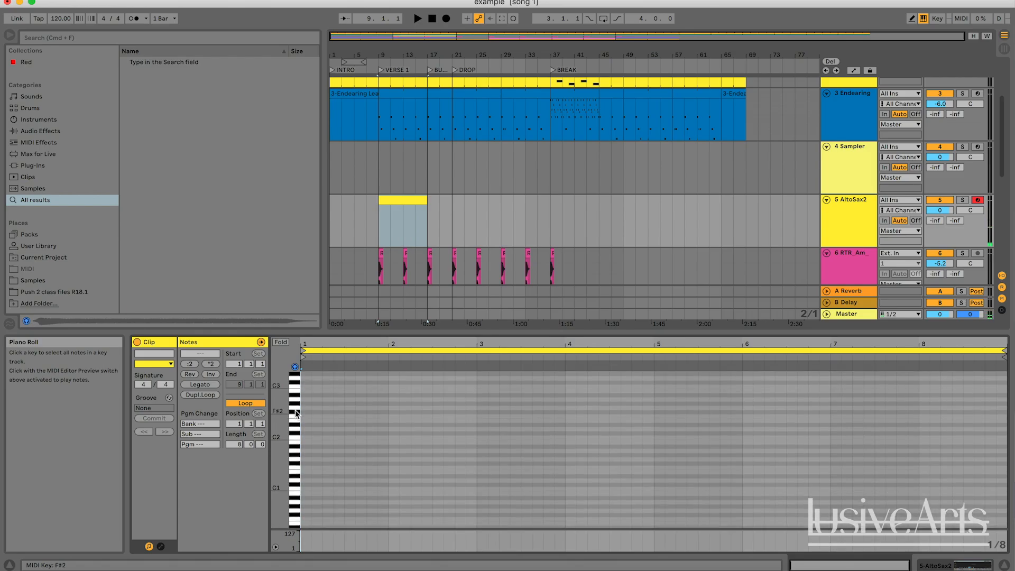
left_click(294, 456)
left_click_drag(292, 455, 296, 486)
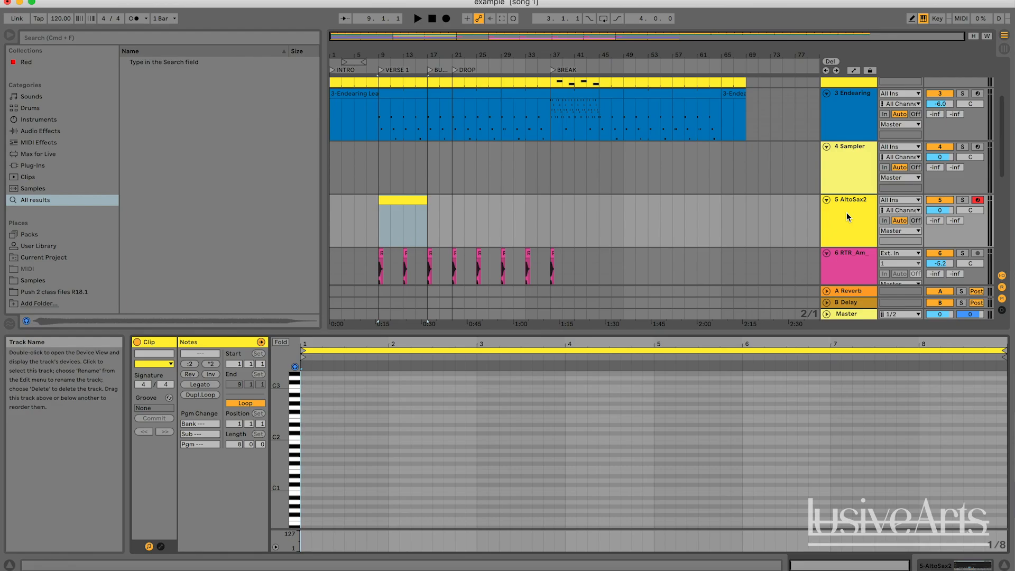
Play piano-roll keys up to C#3 and check the range of keys above them.
left_click(297, 386)
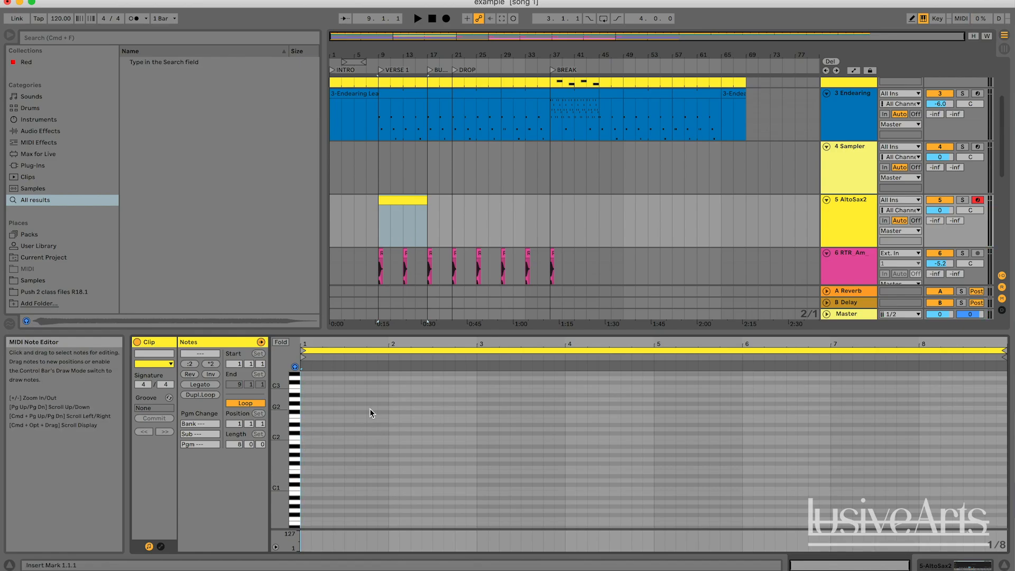
left_click_drag(296, 411, 297, 383)
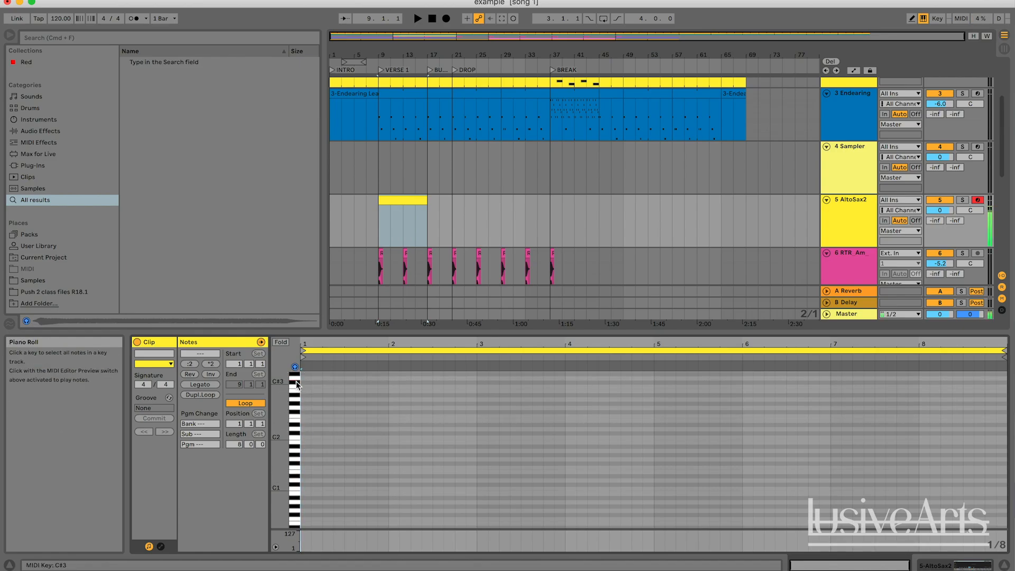
scroll(299, 396, "up", 10)
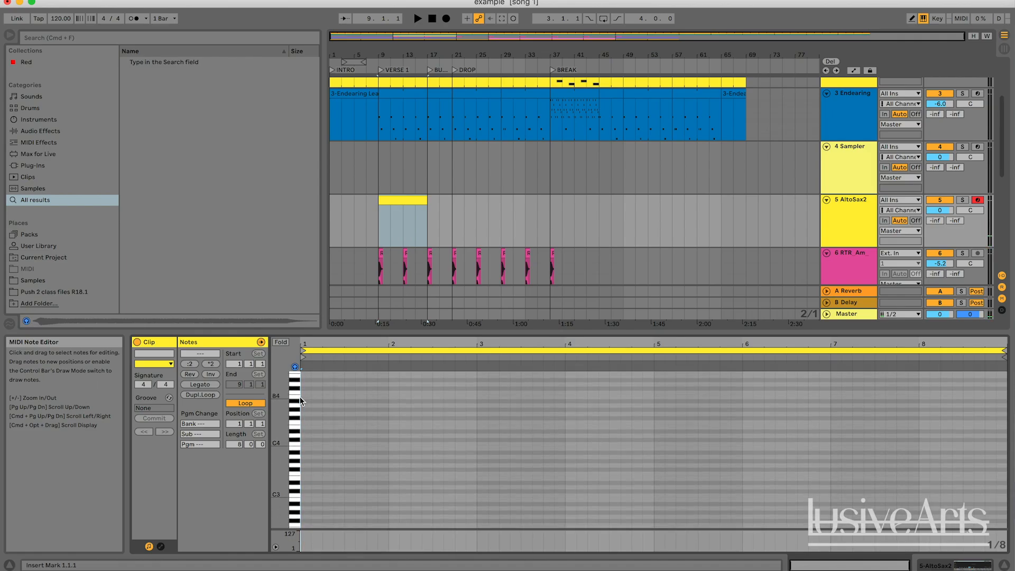
scroll(300, 396, "up", 2)
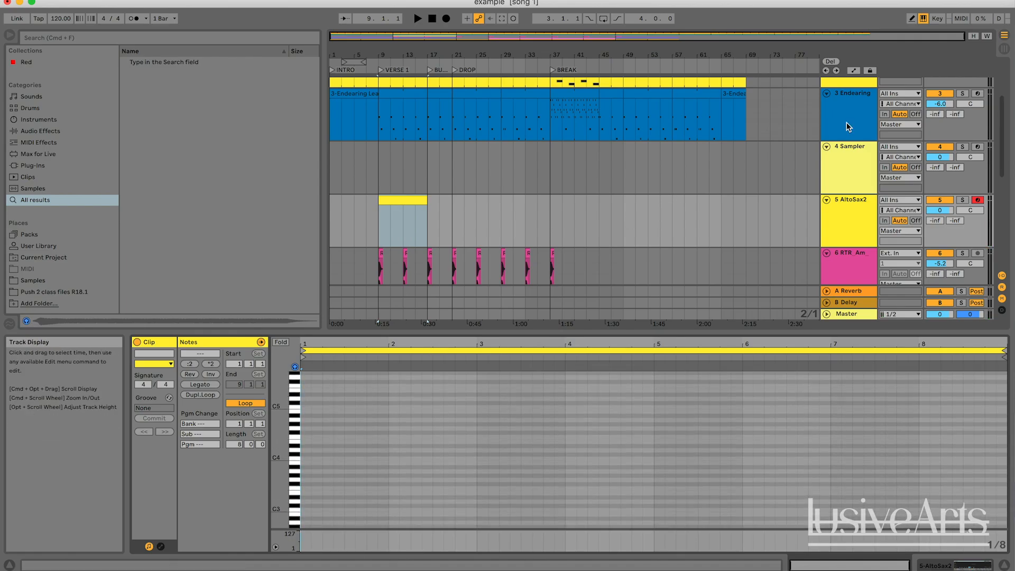
Load AltoSax2.aif from a "sax" browser search into the Sampler on track 4 and show its zone editor.
left_click(843, 204)
double_click(854, 163)
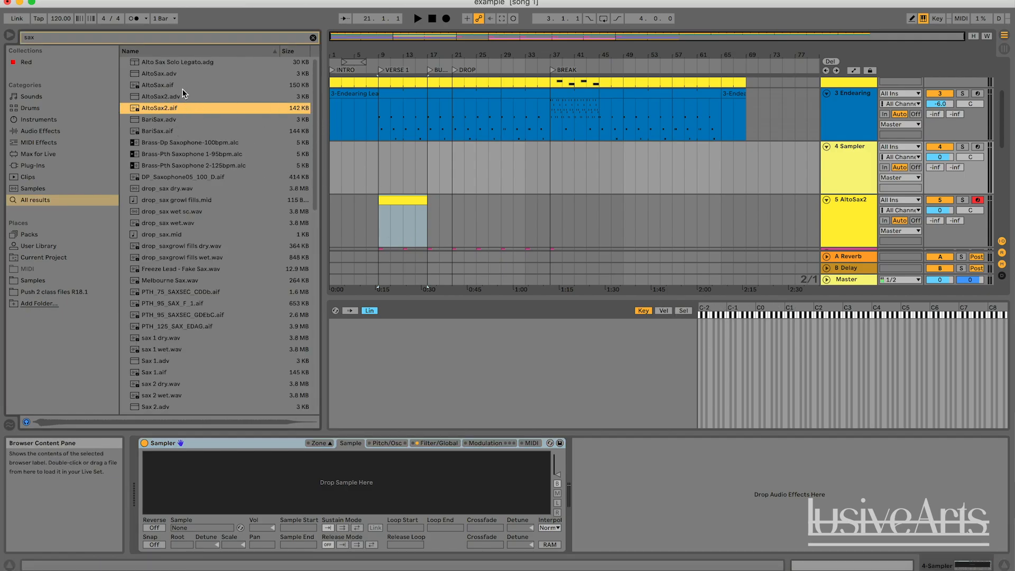
left_click_drag(155, 113, 337, 489)
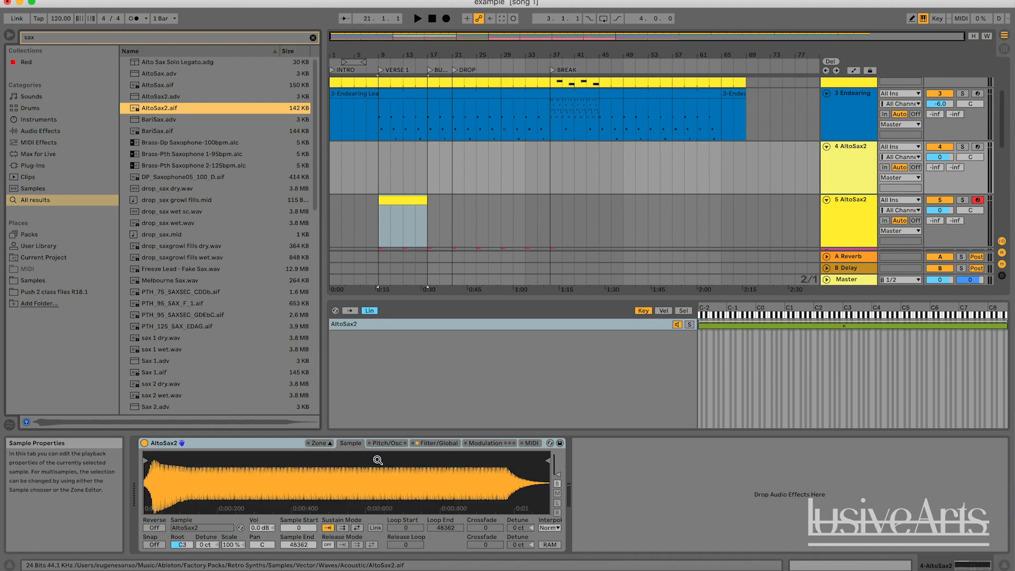
left_click(330, 443)
left_click(330, 443)
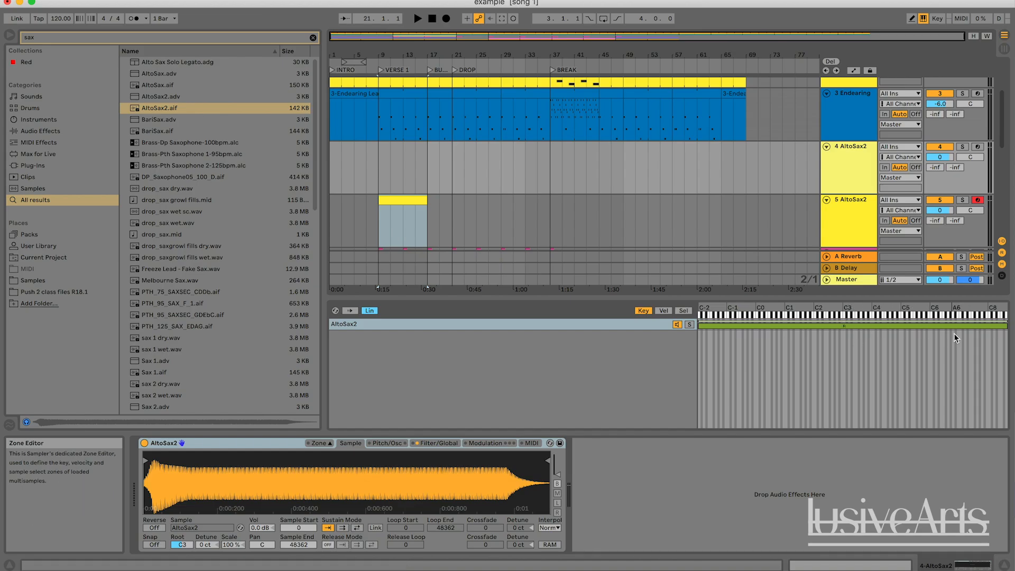
Narrow the AltoSax2 key zone in Sampler to about C2 through C4 and play a test note.
left_click_drag(1002, 326, 869, 323)
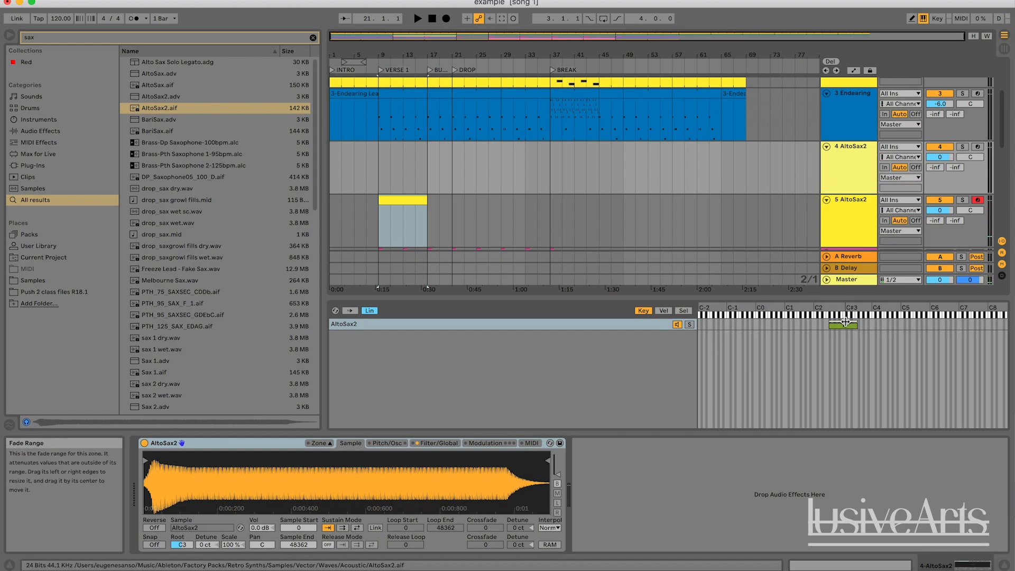
left_click_drag(855, 325, 815, 327)
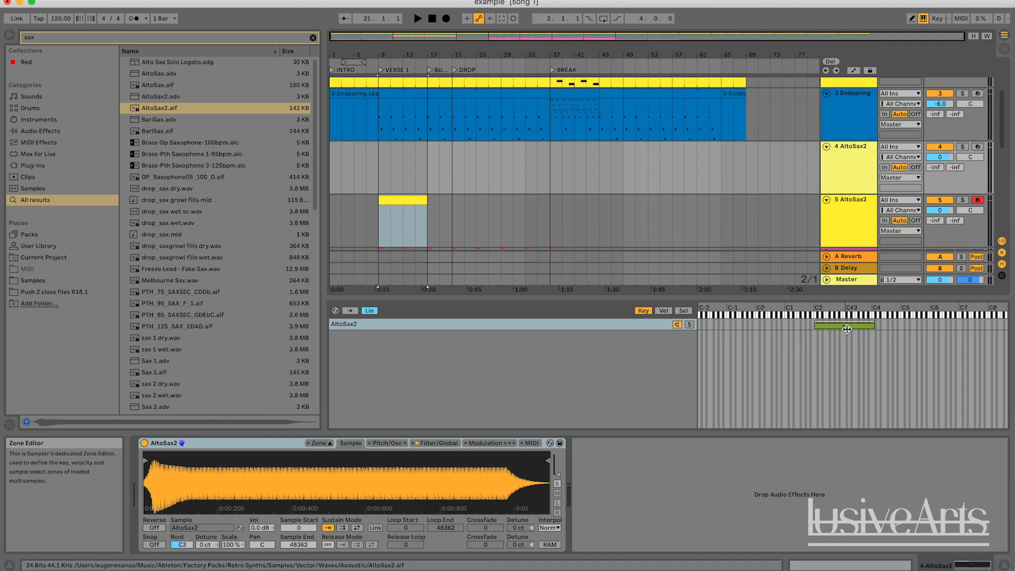
key("a")
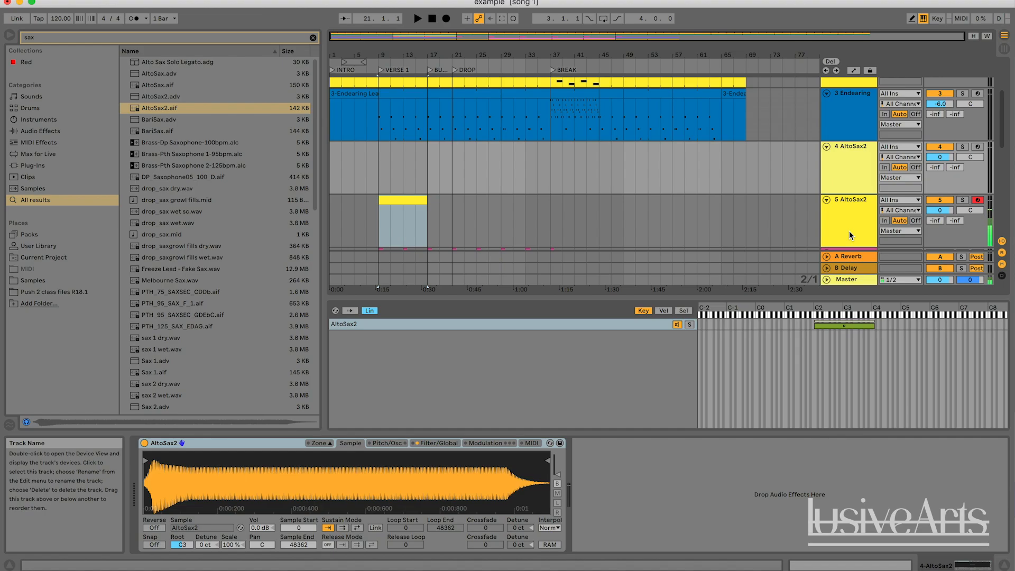
Narrow the AltoSax2 key zone in Sampler further, to just a few keys around C3.
key("z")
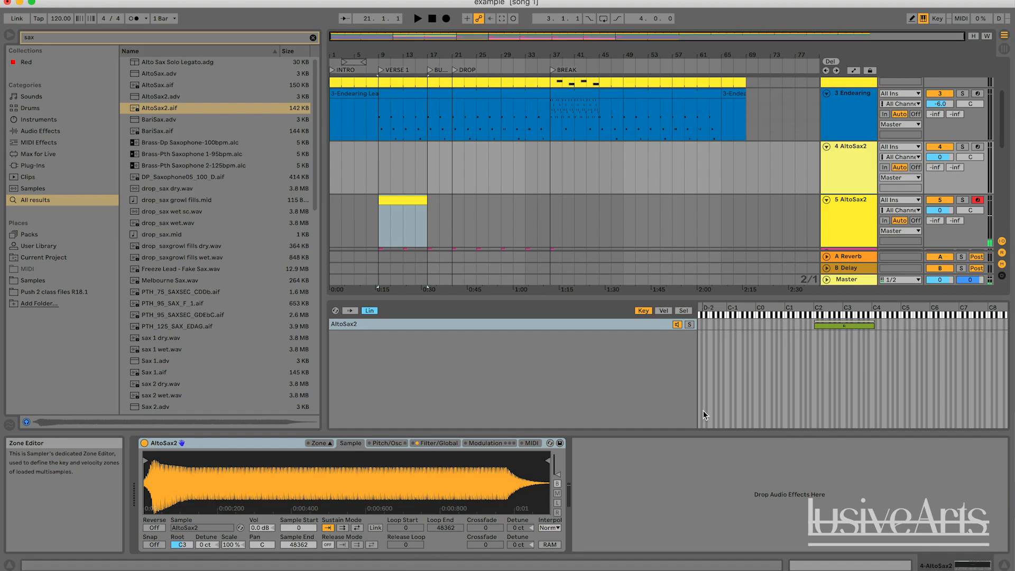
mouse_move(427, 489)
left_mouse_down()
mouse_move(426, 515)
mouse_move(426, 480)
left_mouse_up()
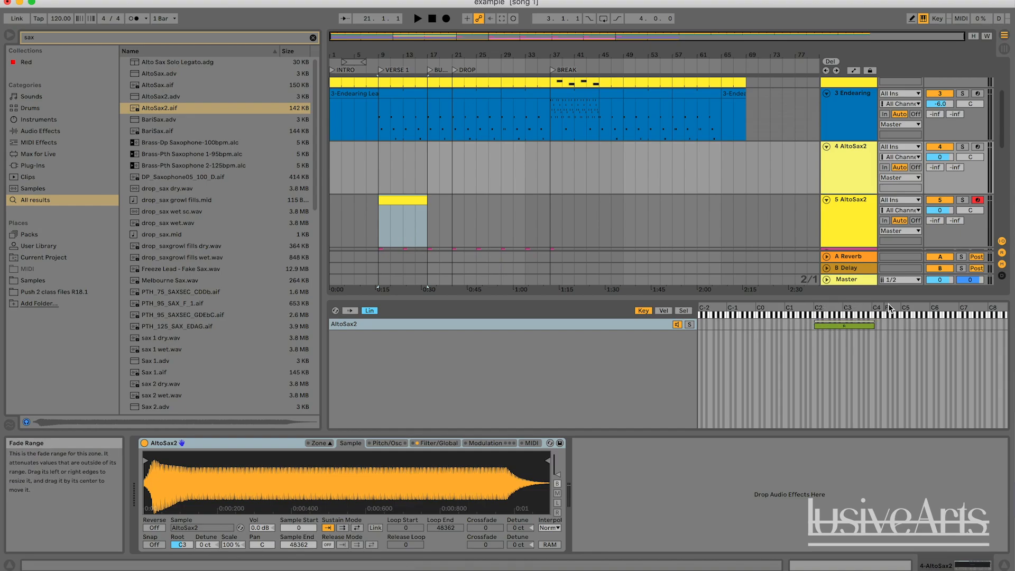
left_click_drag(873, 324, 841, 325)
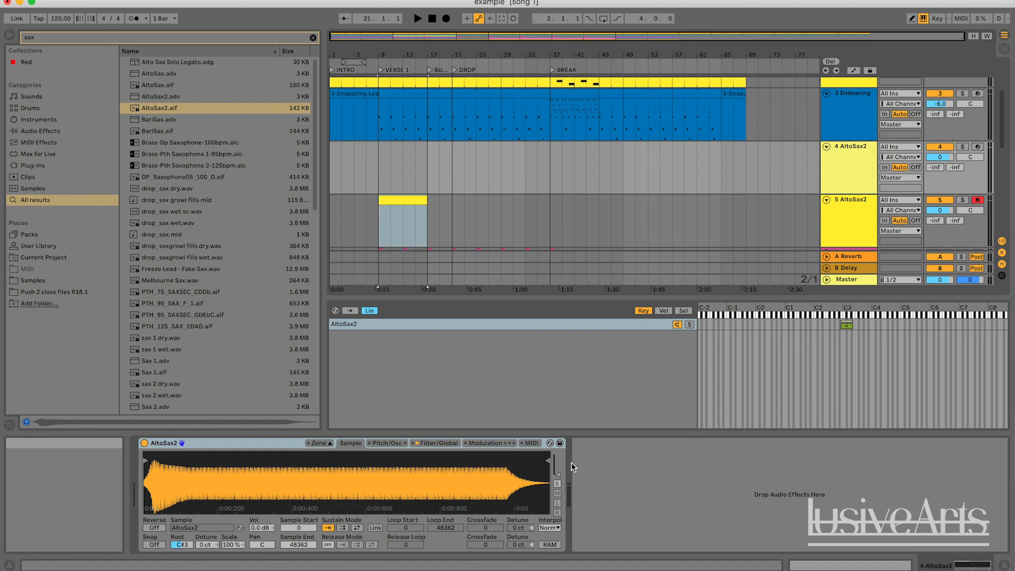
left_click(663, 376)
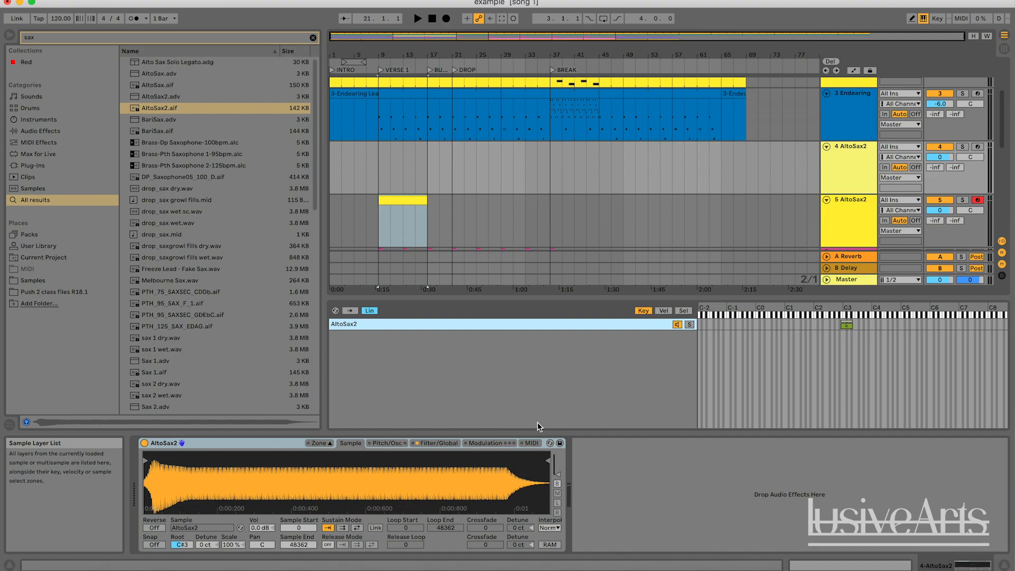
Look through Sampler's MIDI, Pitch/Osc, Filter/Global, Modulation and Sample settings, and hide the zone editor.
left_click(528, 444)
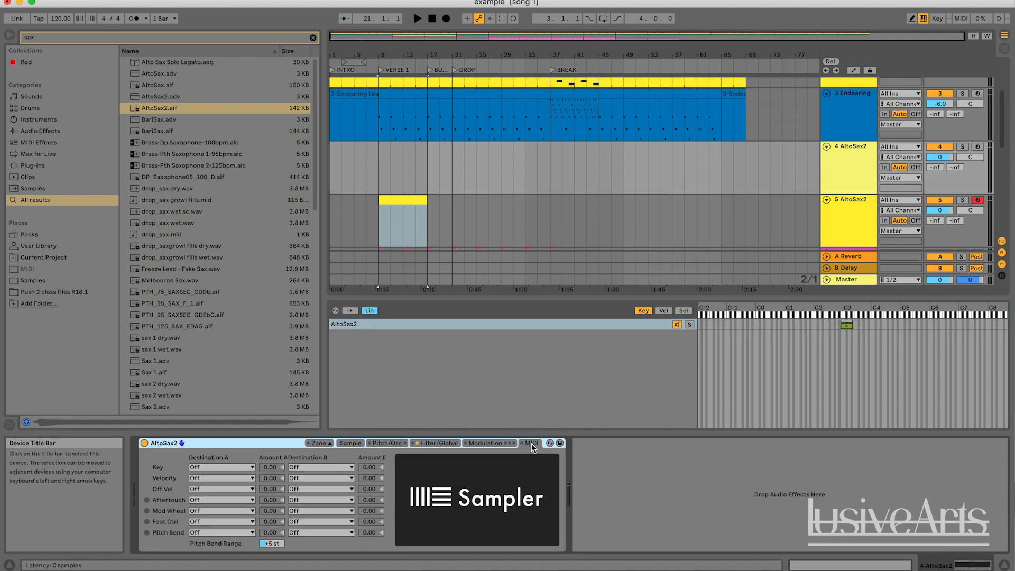
left_click_drag(262, 547, 262, 520)
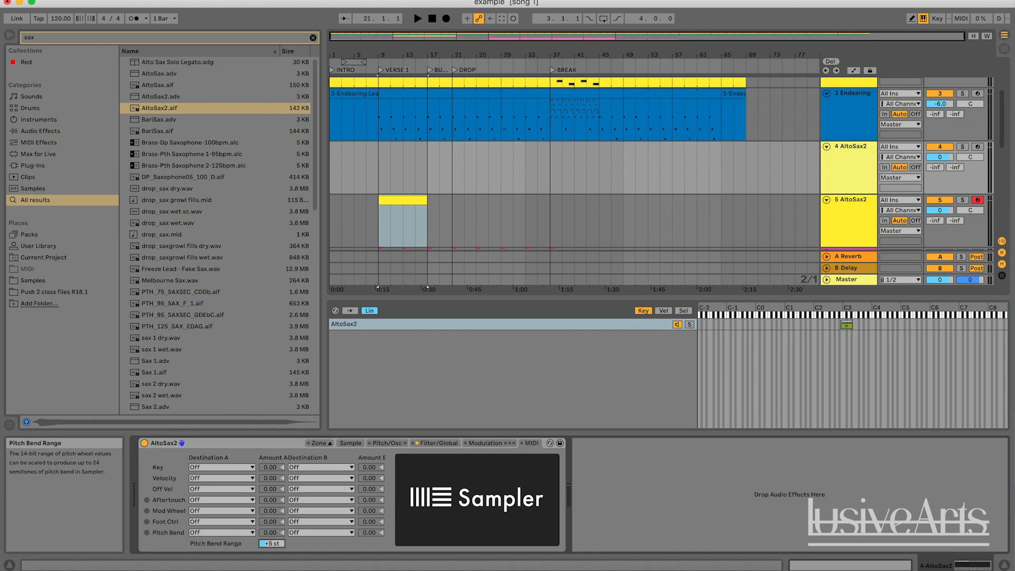
left_click(427, 444)
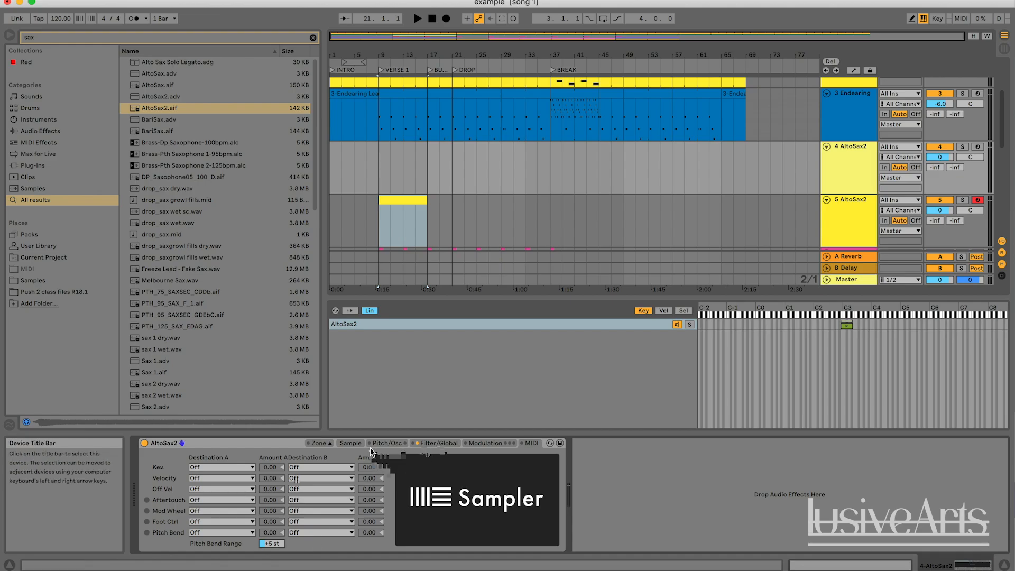
left_click(392, 444)
left_click(453, 443)
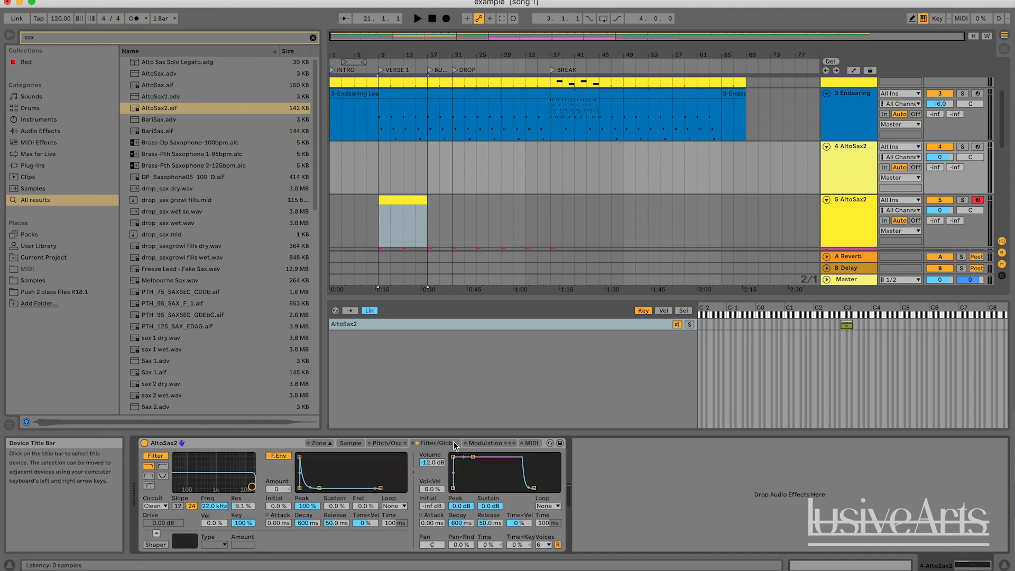
left_click(479, 443)
left_click(452, 443)
left_click(406, 444)
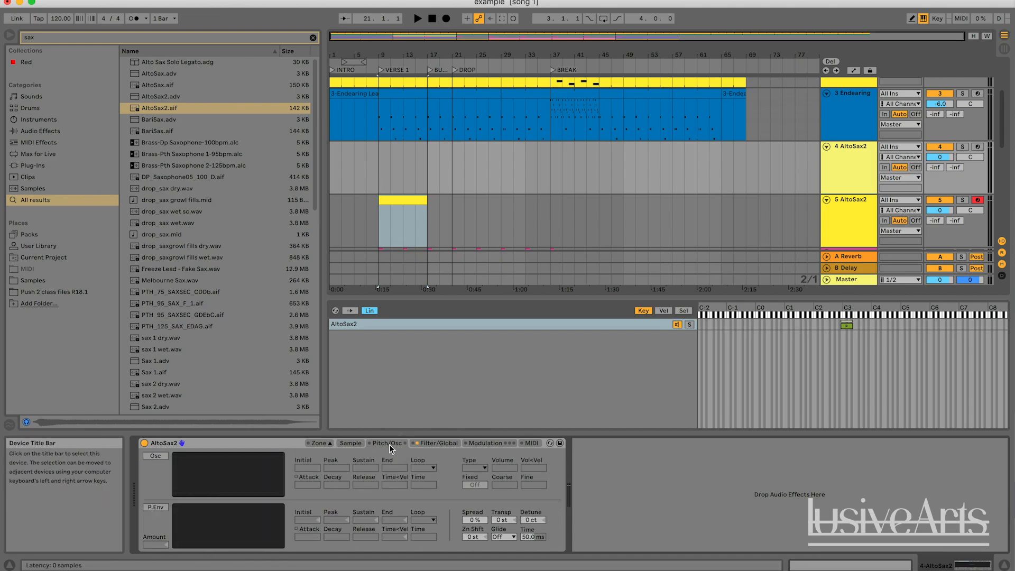
left_click(353, 447)
left_click(474, 445)
left_click(441, 446)
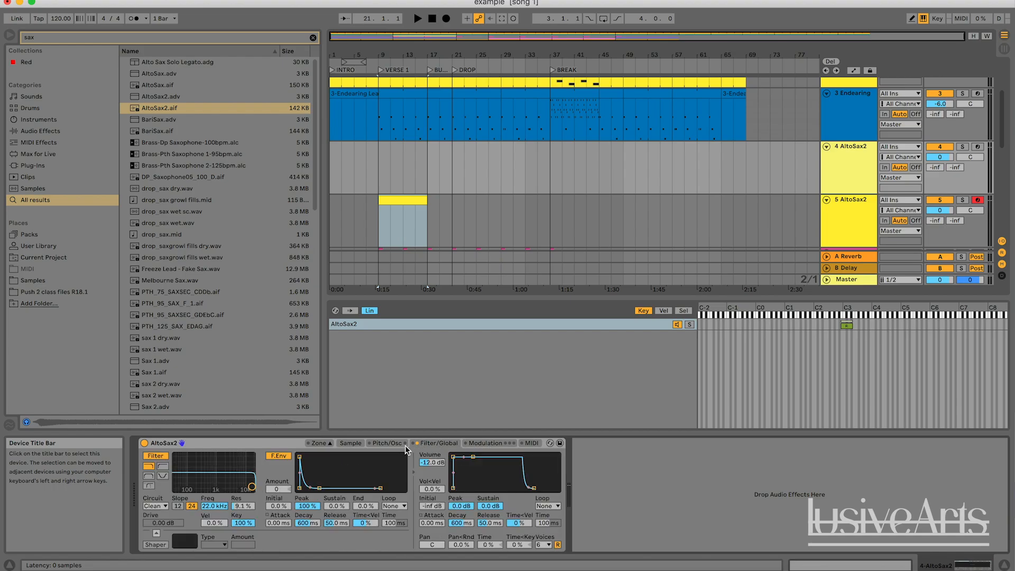
left_click(402, 446)
left_click(350, 444)
left_click(325, 442)
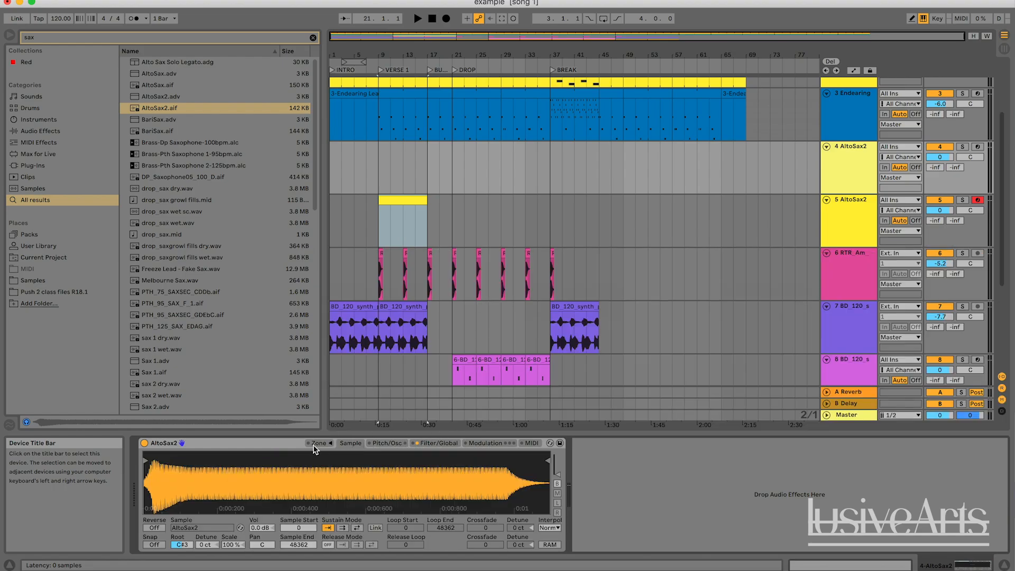
left_click(276, 447)
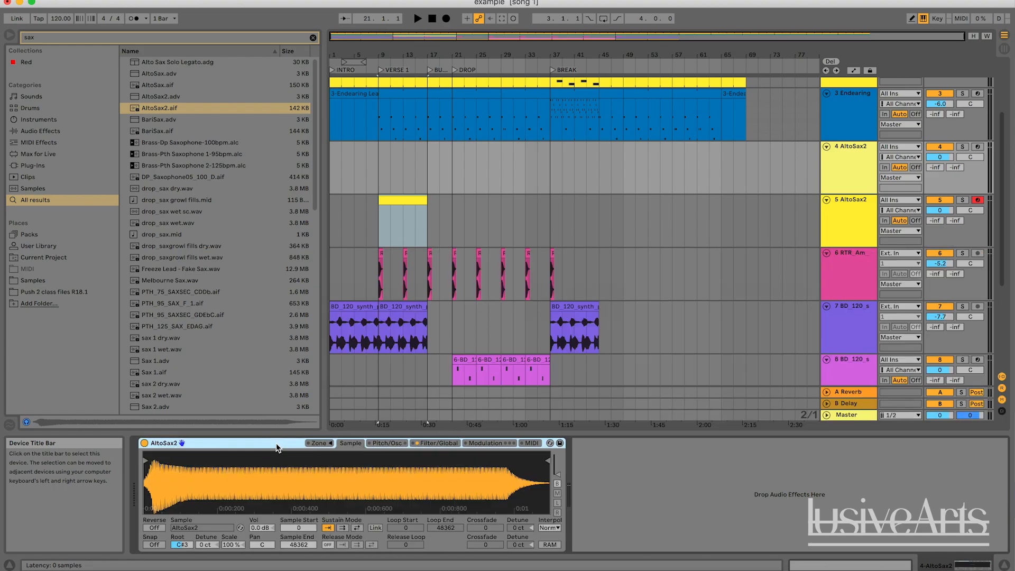
Clear the browser search and delete both AltoSax2 tracks from the arrangement.
left_click(313, 38)
left_click(225, 443)
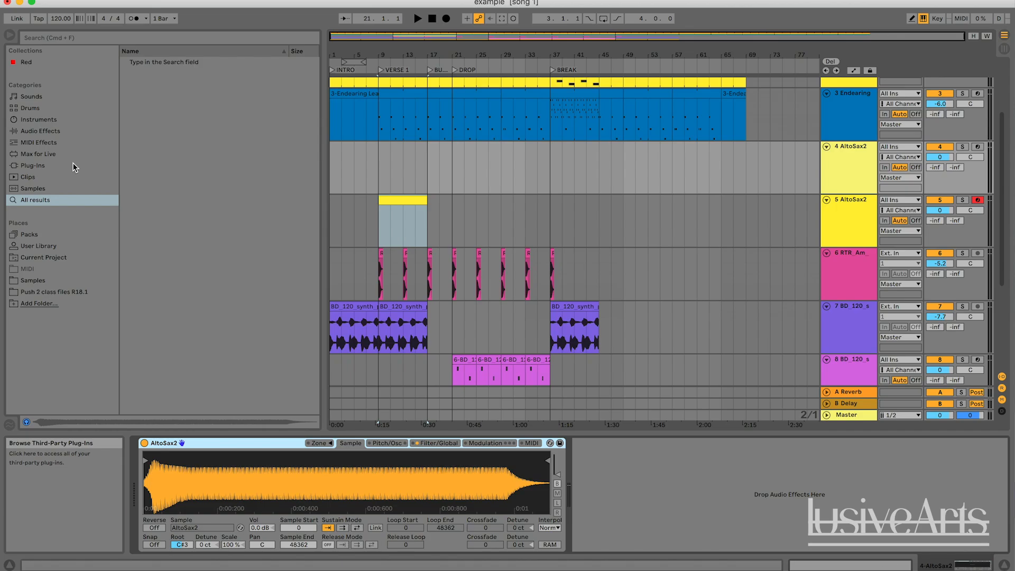
key("Delete")
left_click(850, 176)
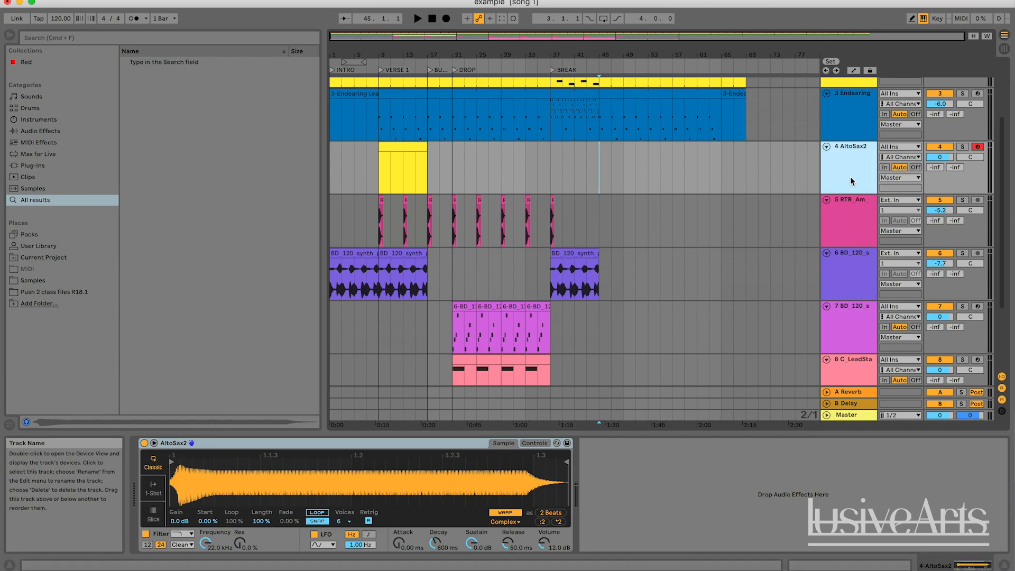
key("Delete")
Examine the remaining tracks, including the Simplers on the synth pluck and KSHMR vocal tracks and the pluck audio clip at the Break.
scroll(612, 145, "down", 3)
left_click(633, 218)
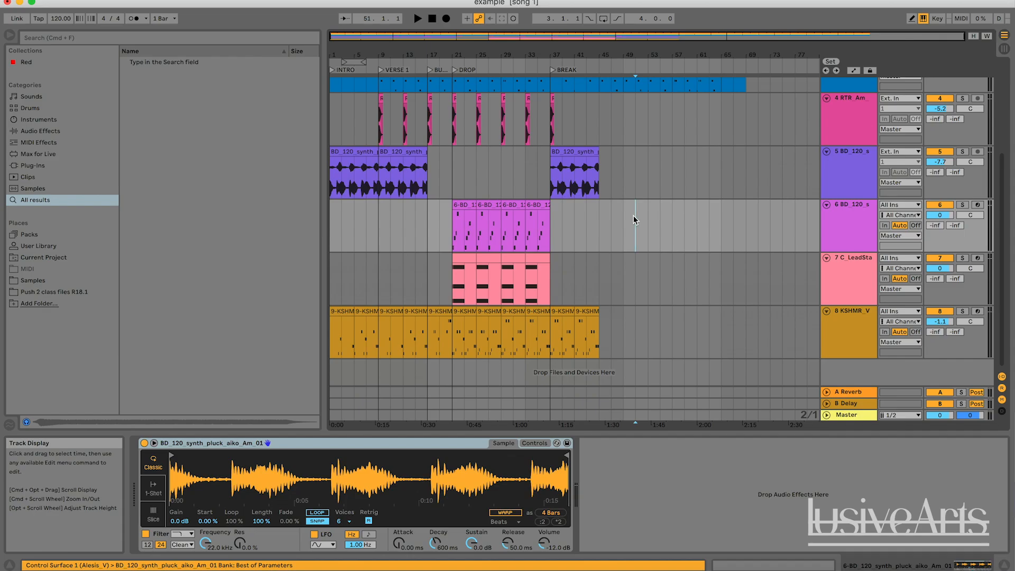
left_click(599, 347)
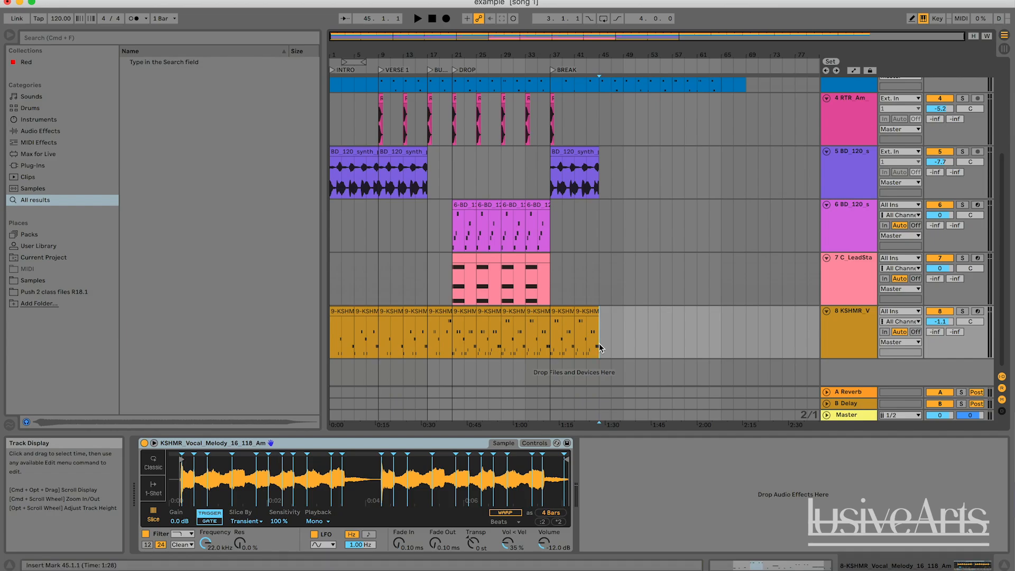
scroll(598, 344, "up", 5)
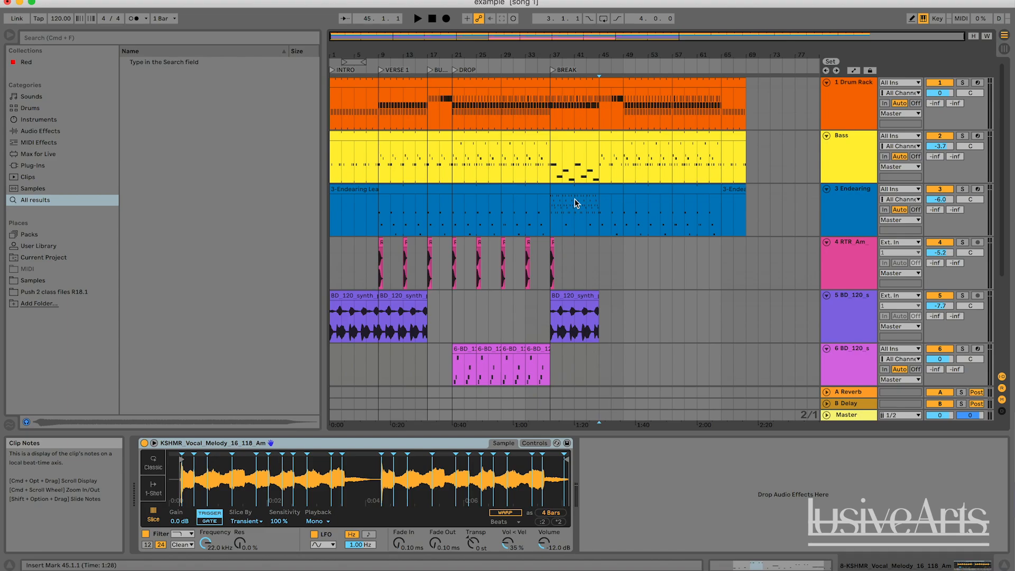
scroll(615, 284, "down", 5)
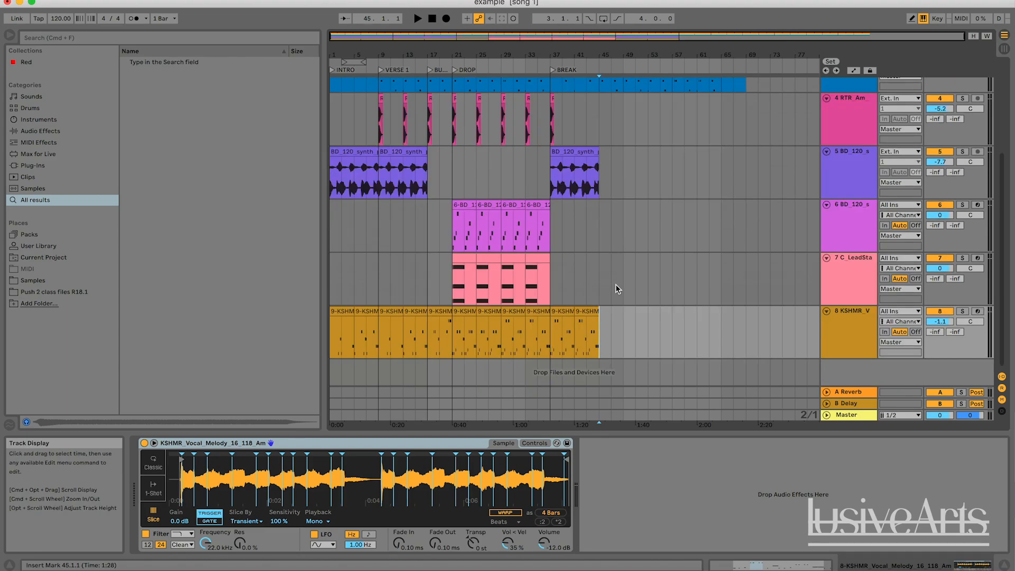
left_click(575, 167)
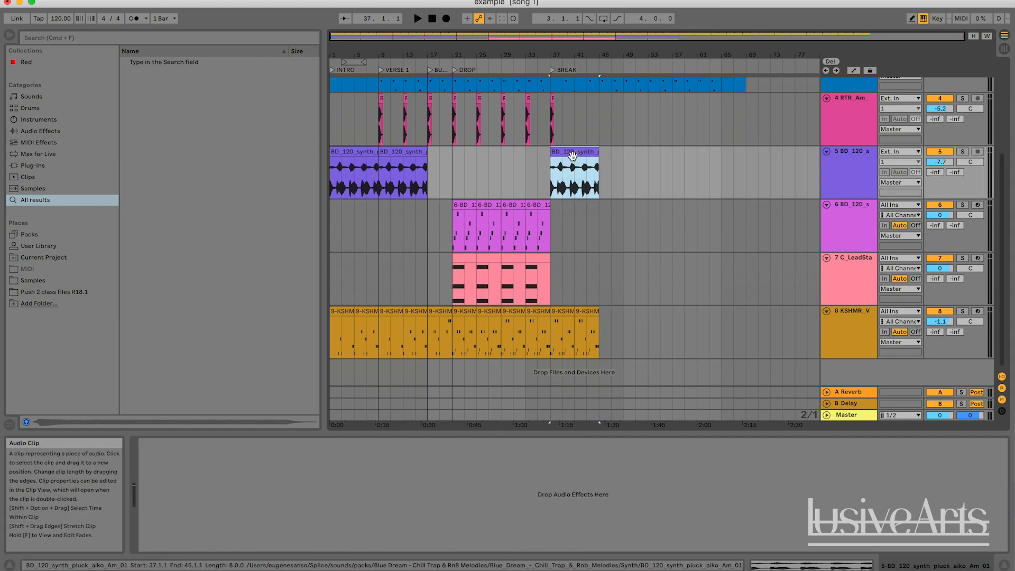
Inspect the KSHMR vocal, C_LeadStab2 and synth pluck MIDI clips in the Drop section along with their Simplers.
left_click_drag(521, 36, 513, 251)
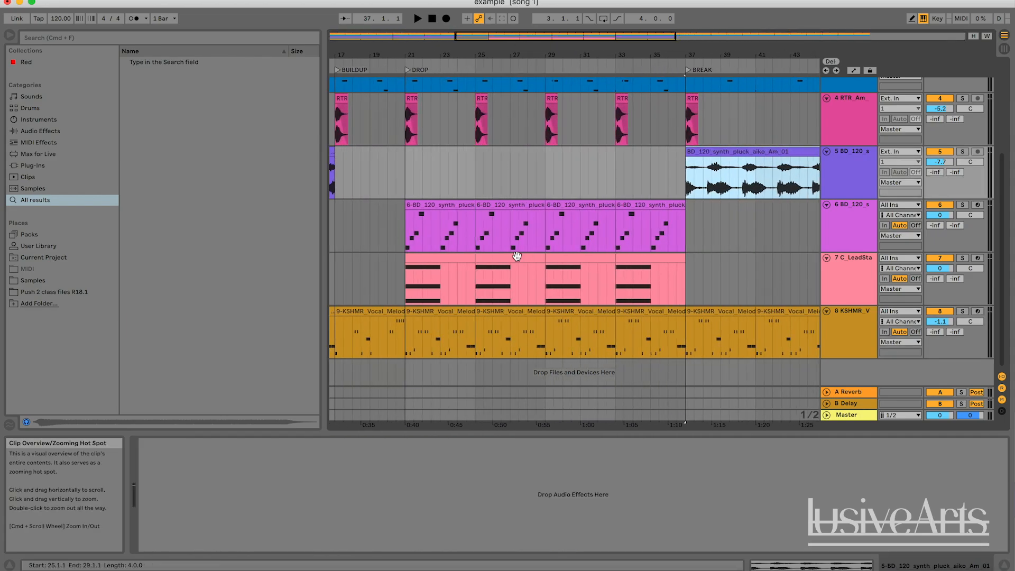
left_click(445, 327)
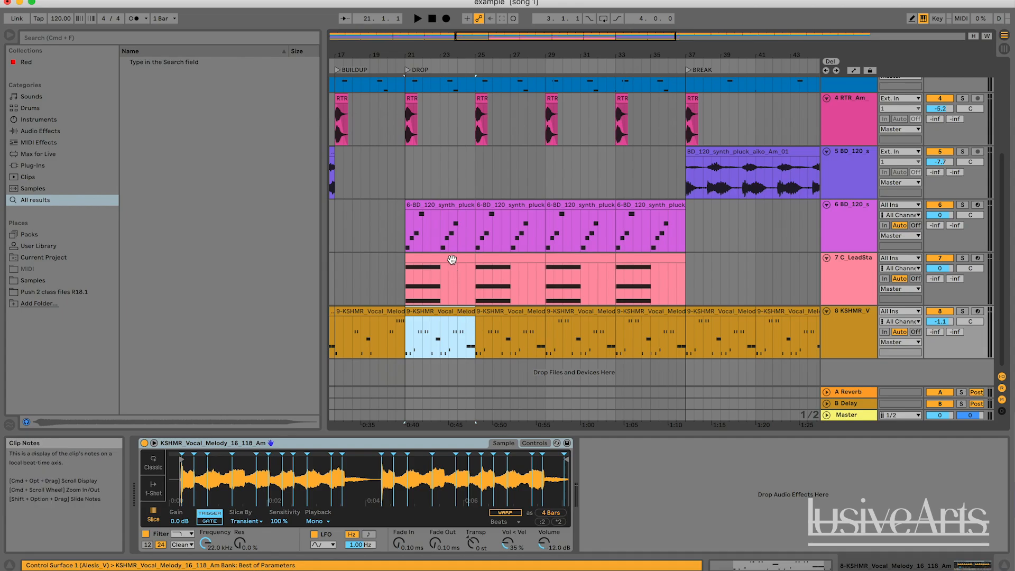
left_click(453, 261)
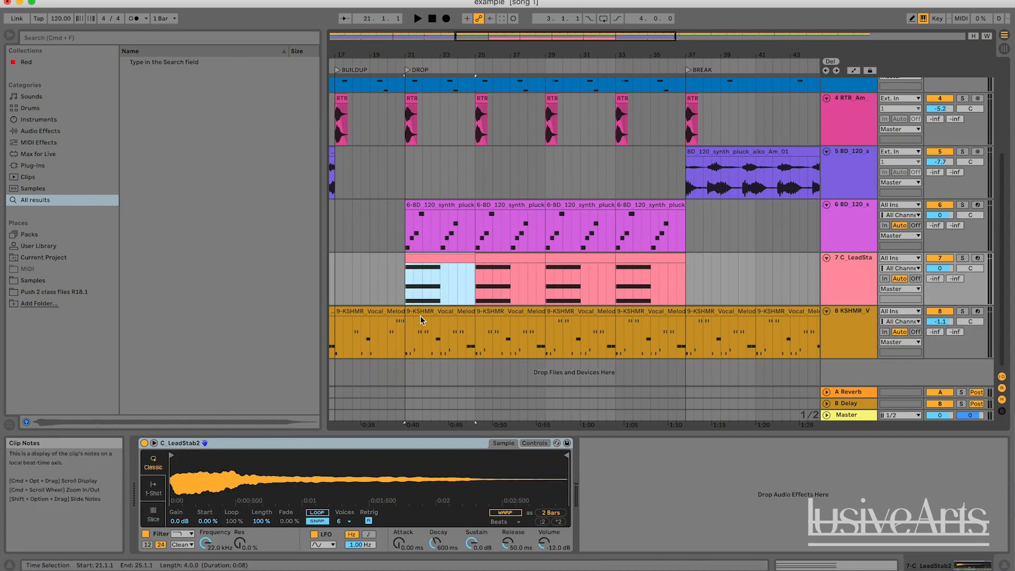
left_click(440, 207)
left_click(555, 230)
left_click(512, 206)
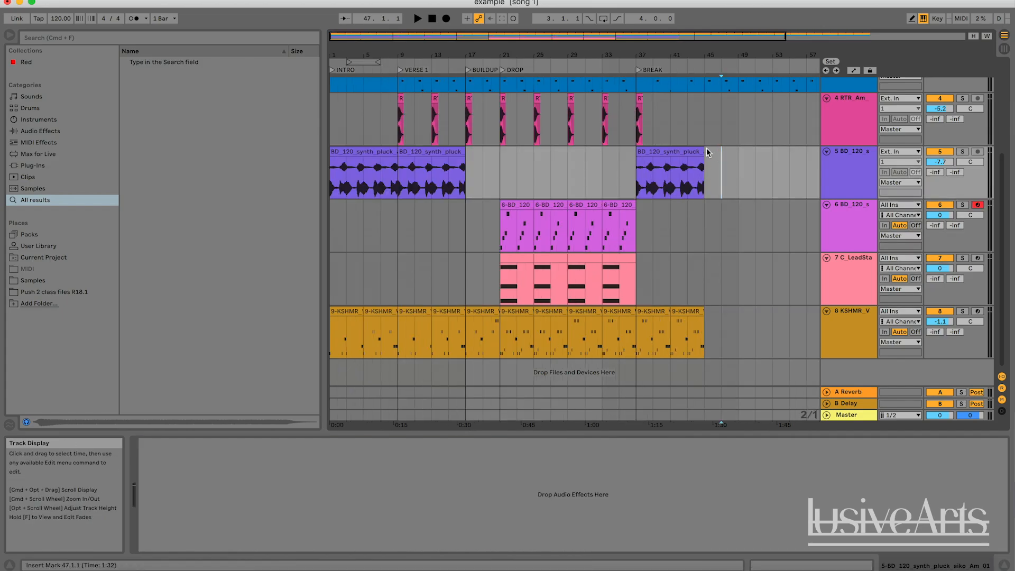
Insert two new audio tracks directly below the synth pluck audio track (track 5).
left_click(847, 170)
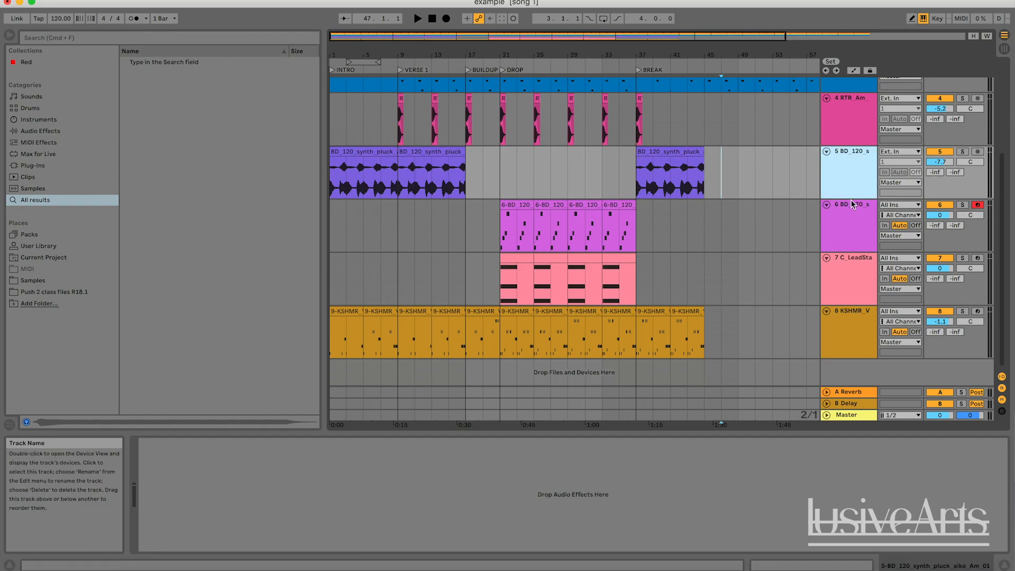
key("super+t")
key("super+t")
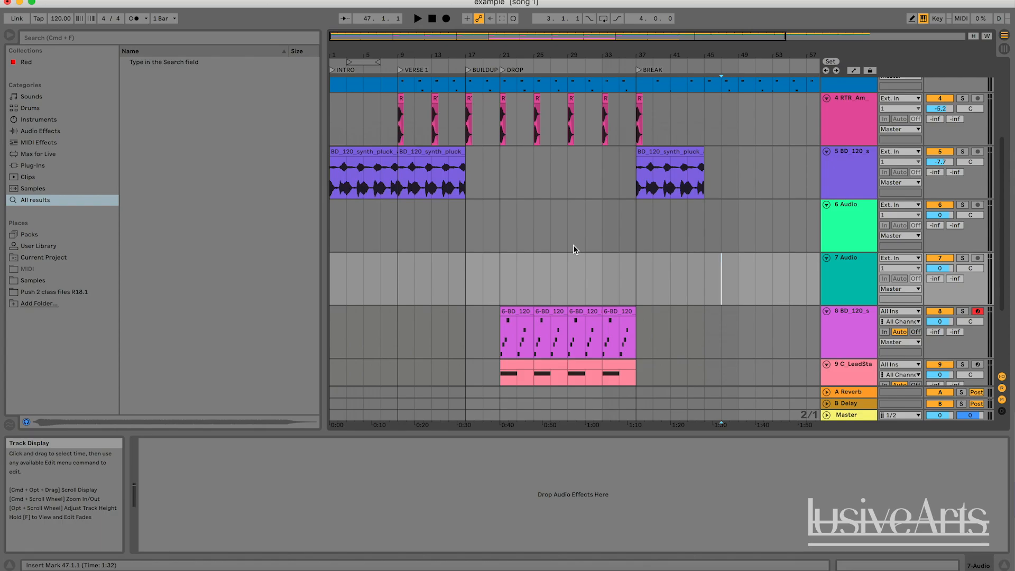
Review the Simplers on the synth pluck MIDI track and the C_LeadStab2 track, and check the C_LeadStab2 clips.
scroll(573, 245, "down", 4)
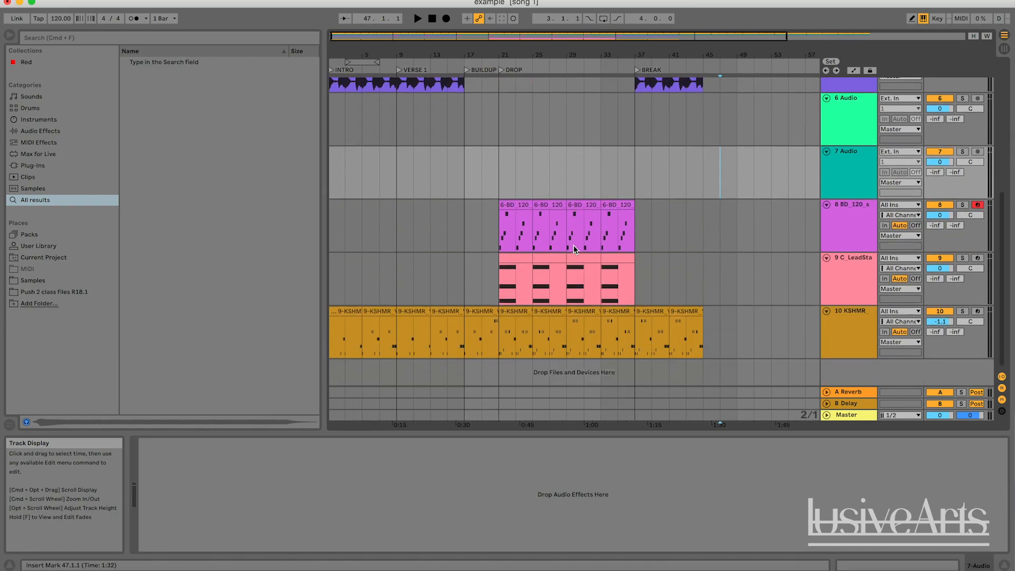
scroll(710, 247, "up", 5)
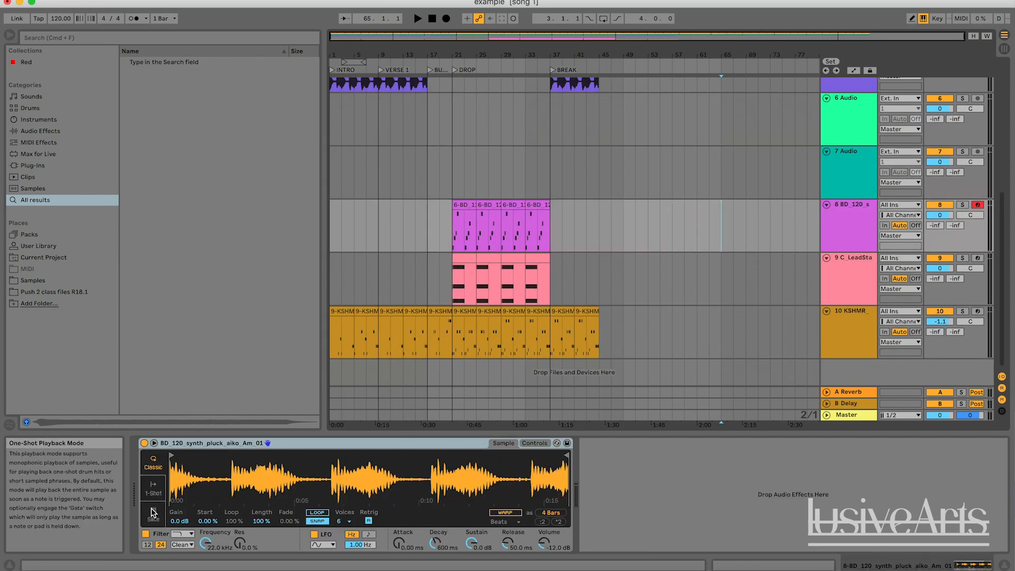
left_click(859, 263)
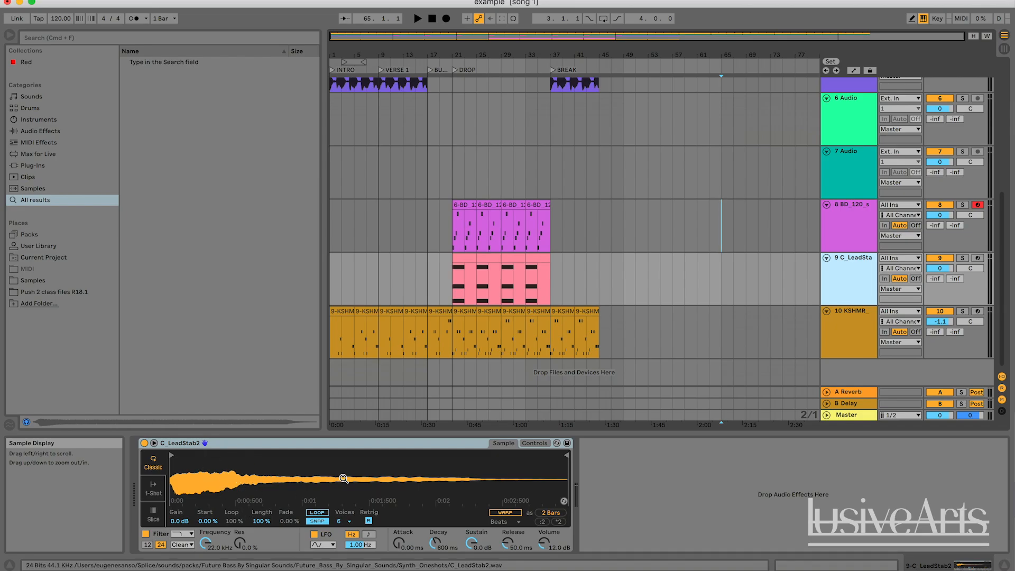
left_click(465, 259)
left_click(497, 258)
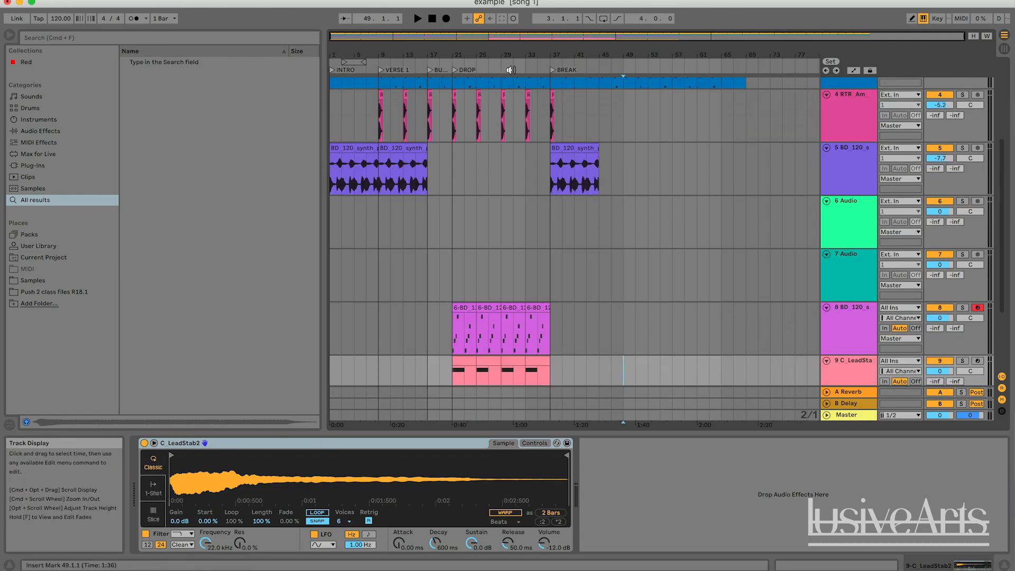
Open the synth pluck audio clip at the Break on track 5 to show its sample settings.
left_click_drag(510, 37, 518, 41)
left_click(658, 165)
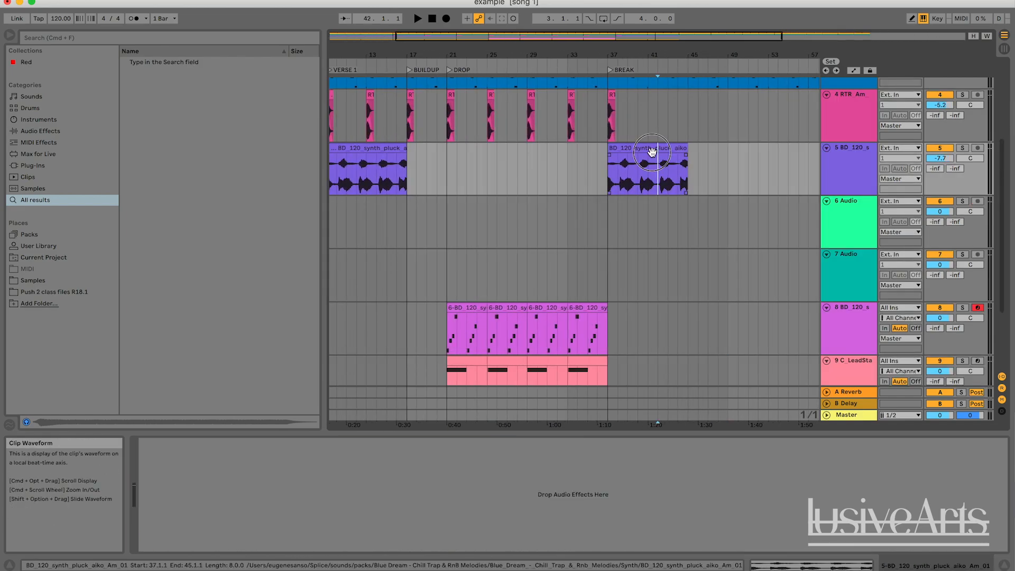
left_click(652, 150)
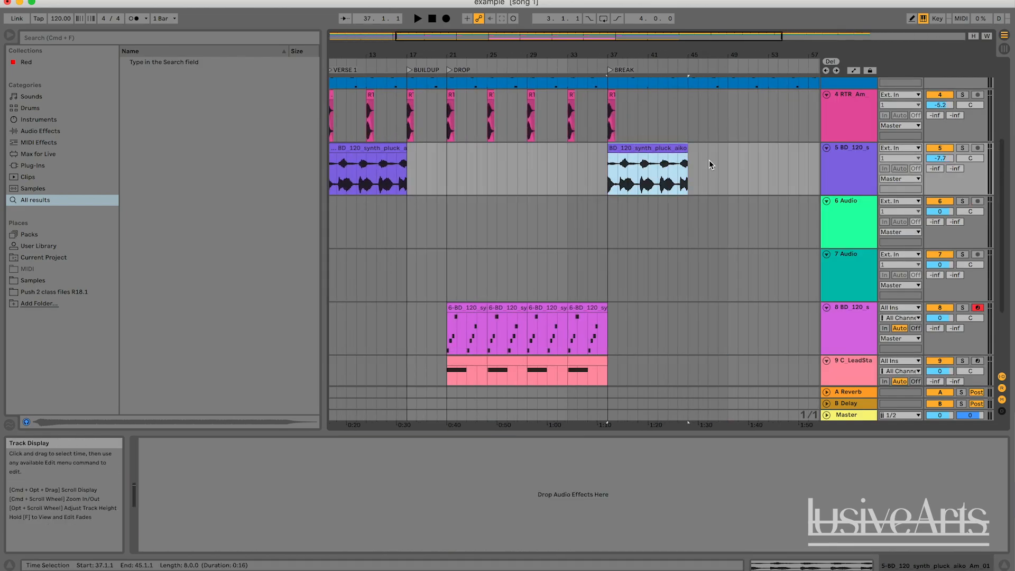
double_click(673, 146)
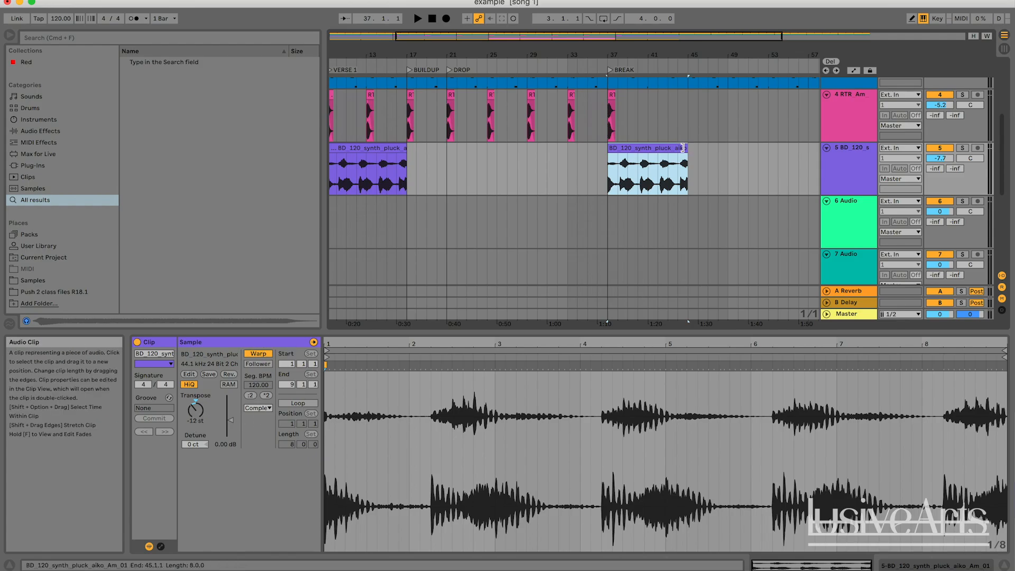
Set the fixed grid to 2 Bars, time-stretch the Break's synth pluck clip to 16 bars ending at bar 53, and play it.
right_click(676, 187)
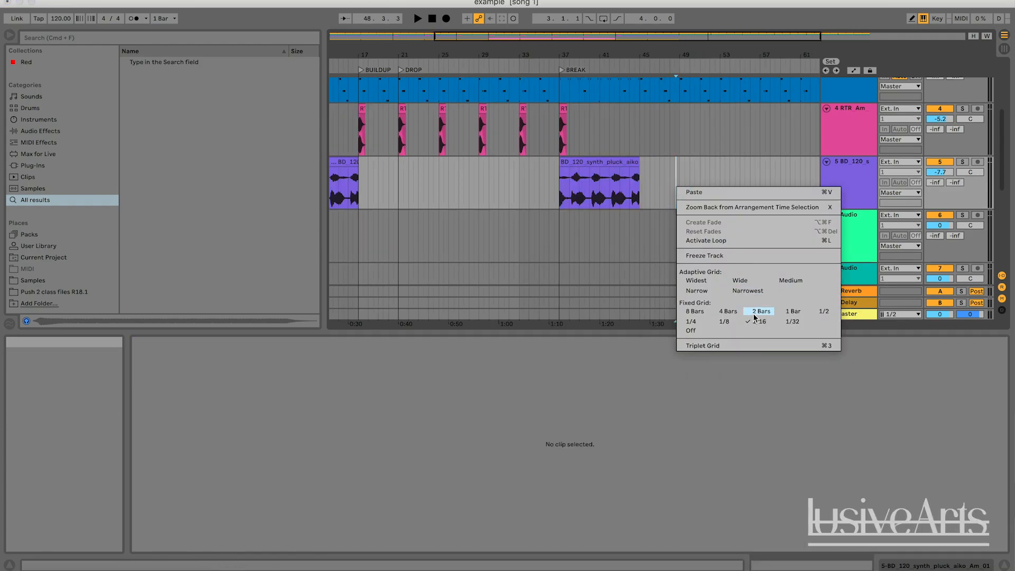
left_click(756, 312)
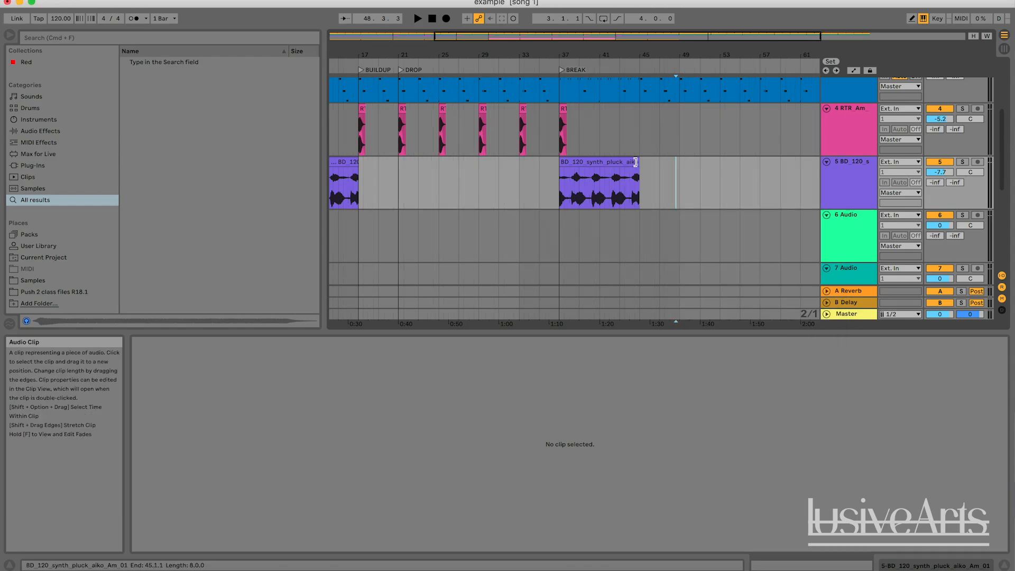
left_click_drag(636, 161, 719, 162)
key("space")
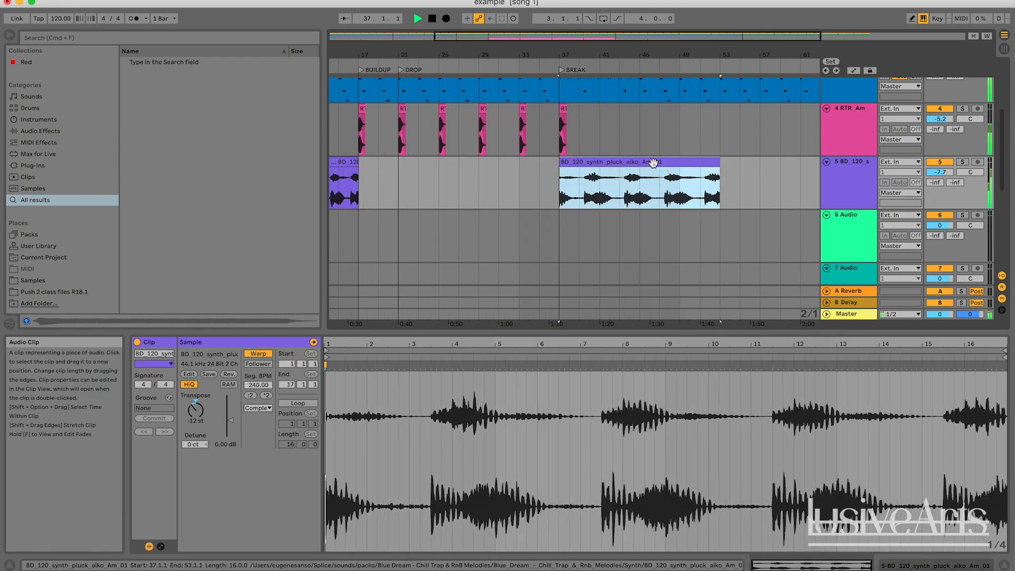
Solo the synth pluck audio track (track 5) and play the stretched Break clip from bar 39.
left_click(962, 162)
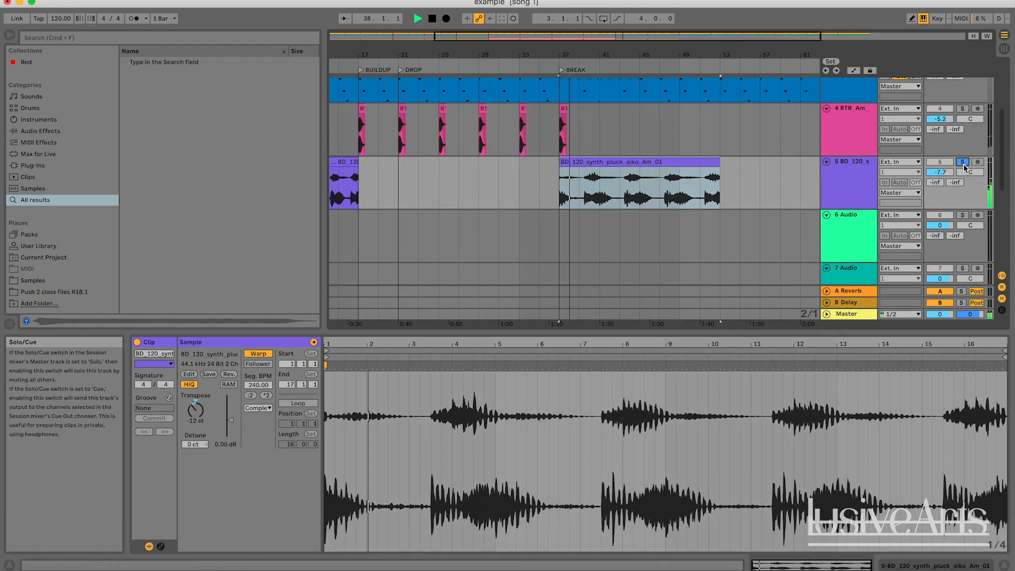
left_click(579, 192)
key("space")
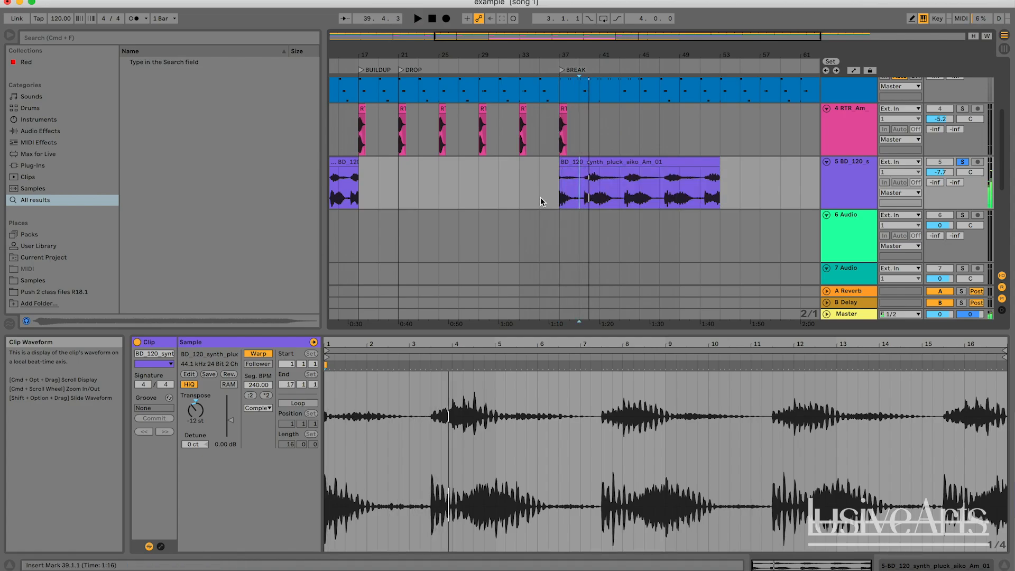
key("space")
Time-stretch the Break's synth pluck clip on track 5 to 8 bars, ending at bar 45.
left_click(558, 195)
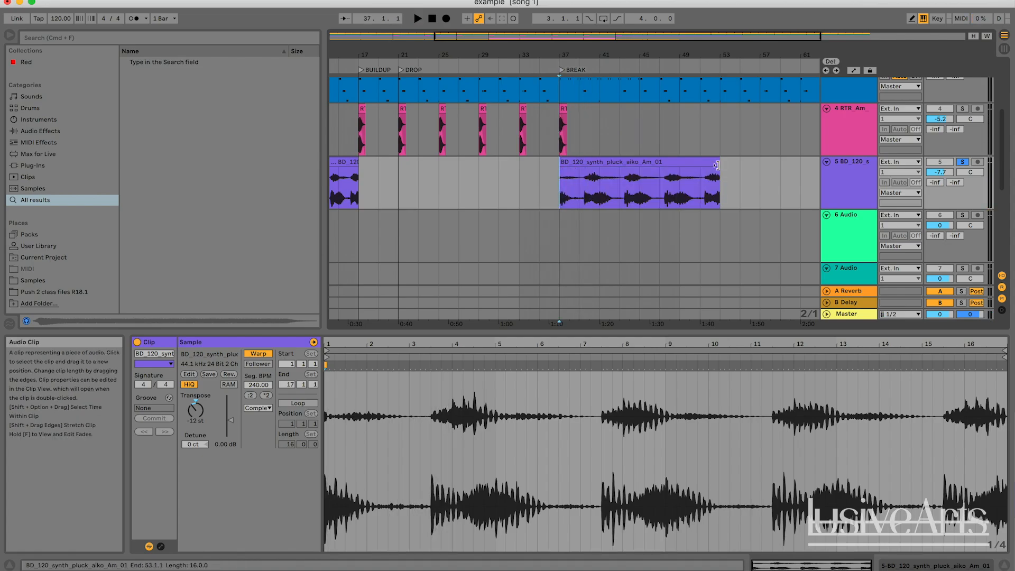
left_click_drag(716, 166, 643, 166)
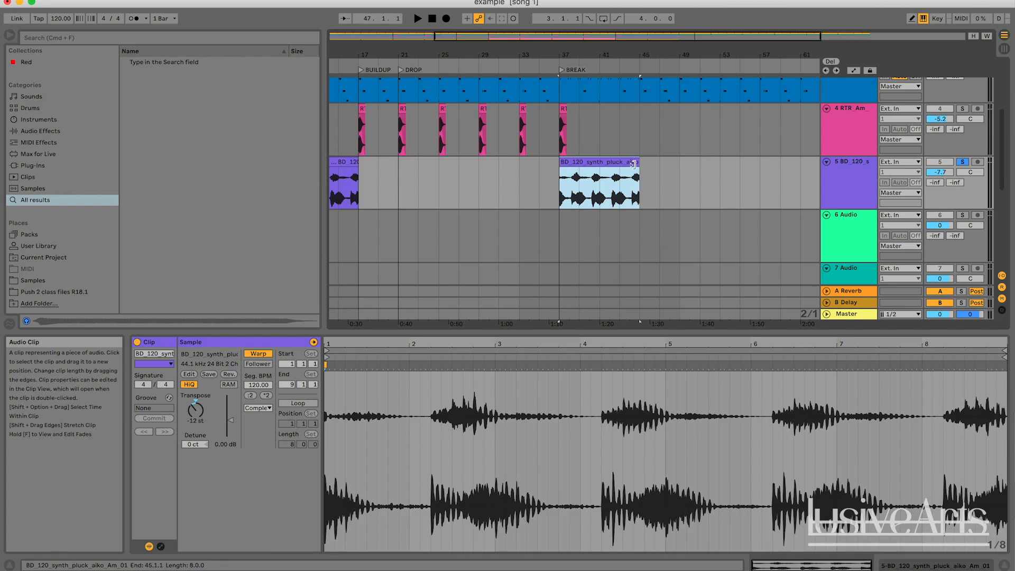
mouse_move(634, 165)
left_mouse_down()
mouse_move(718, 158)
mouse_move(586, 163)
mouse_move(662, 161)
mouse_move(638, 168)
left_mouse_up()
left_click(665, 179)
Delete the closing section from bar 65 to bar 69 on the Drum Rack, Bass and Endearing Lead tracks.
mouse_move(516, 36)
left_mouse_down()
mouse_move(412, 40)
mouse_move(412, 25)
left_mouse_up()
scroll(701, 202, "up", 3)
left_click(701, 201)
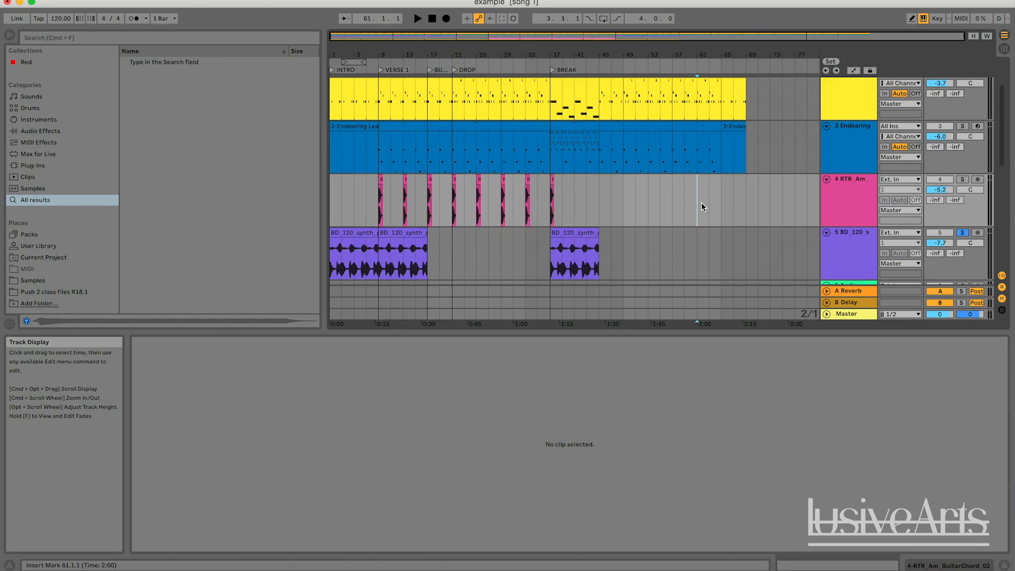
scroll(721, 221, "up", 3)
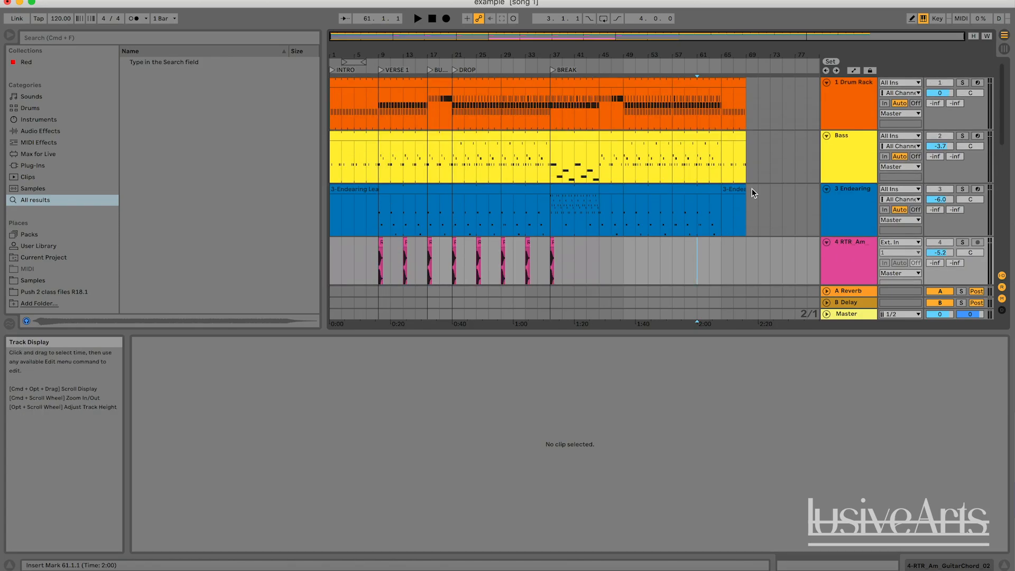
left_click_drag(750, 190, 723, 106)
key("Delete")
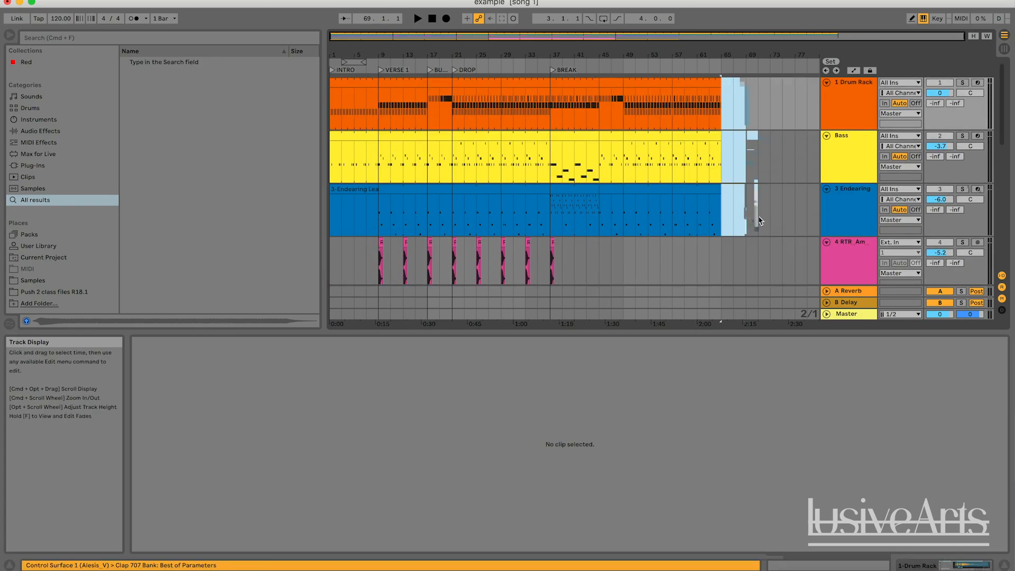
left_click(744, 210)
scroll(744, 210, "down", 10)
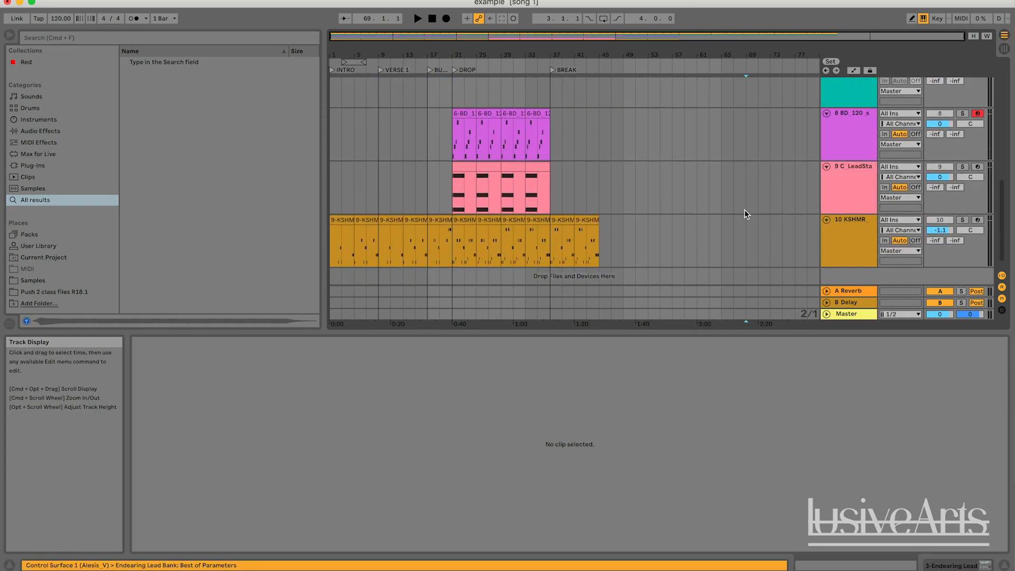
scroll(744, 209, "up", 10)
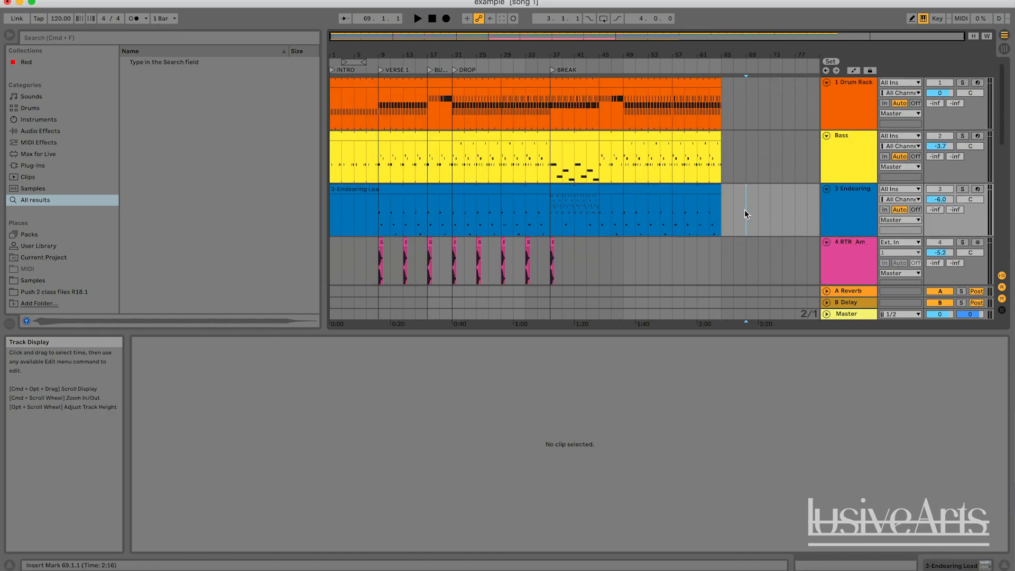